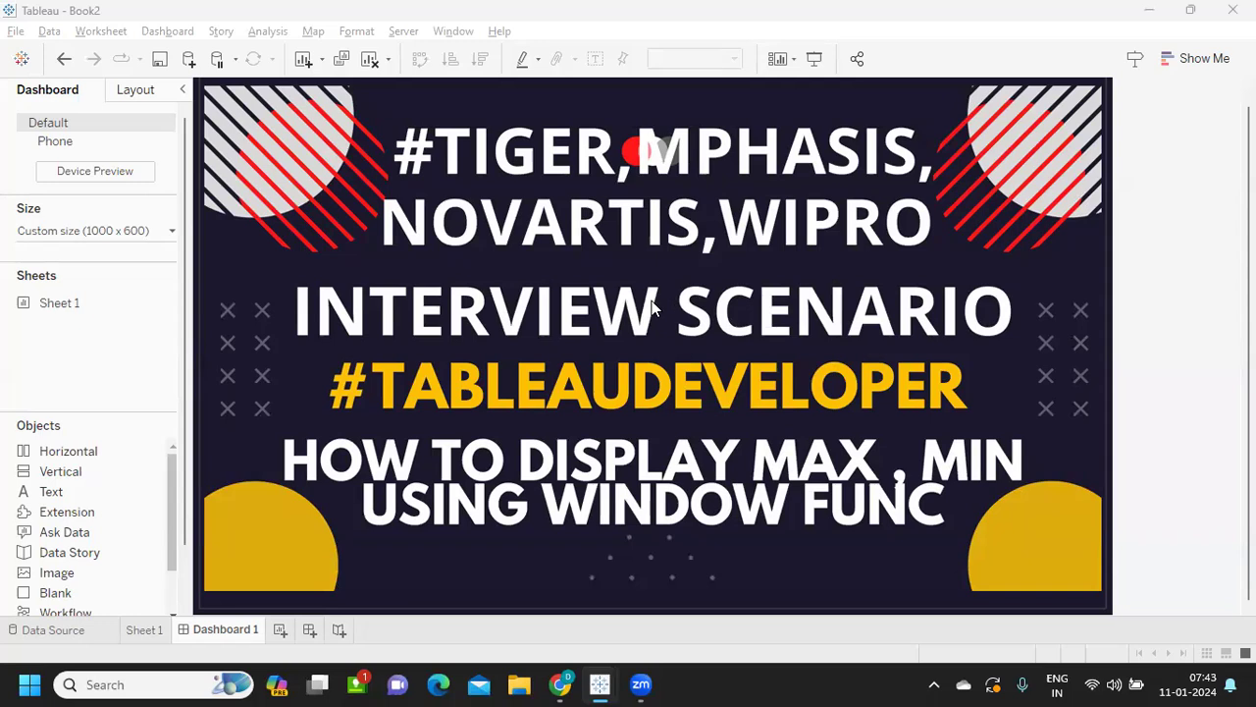
On a new worksheet, put Category on Rows to list the three categories
click(279, 629)
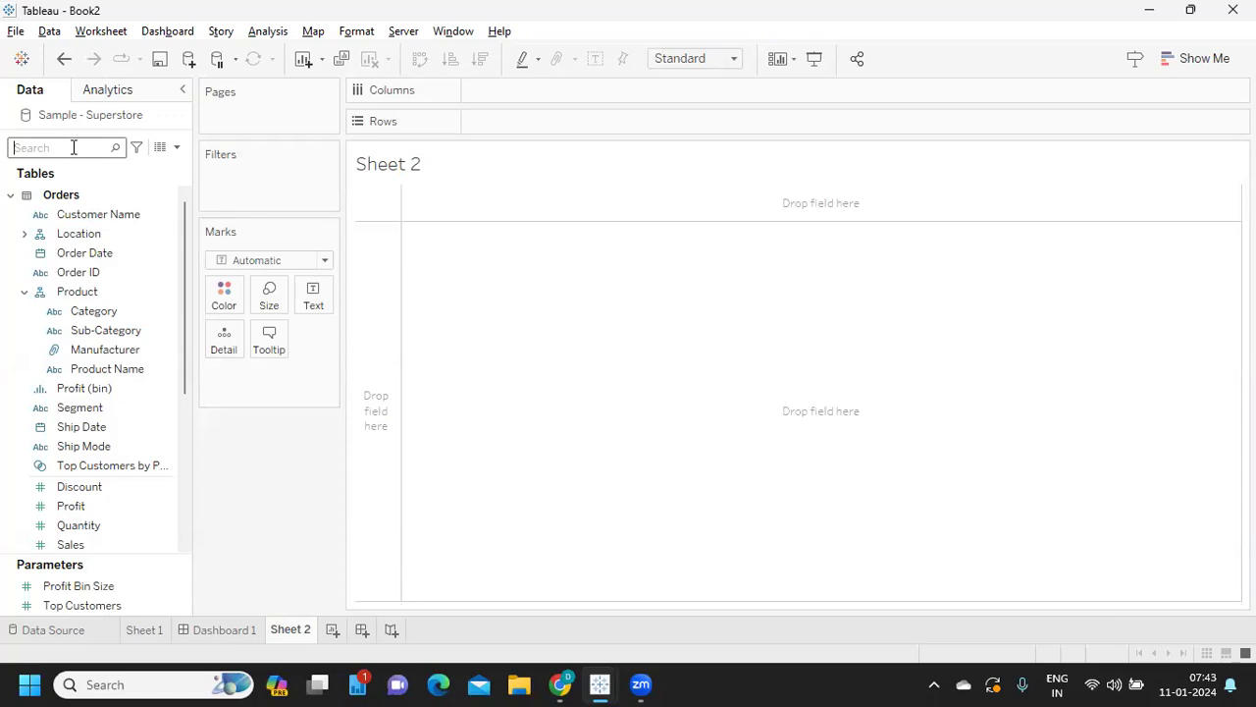
text(CA)
drag(98, 255, 510, 125)
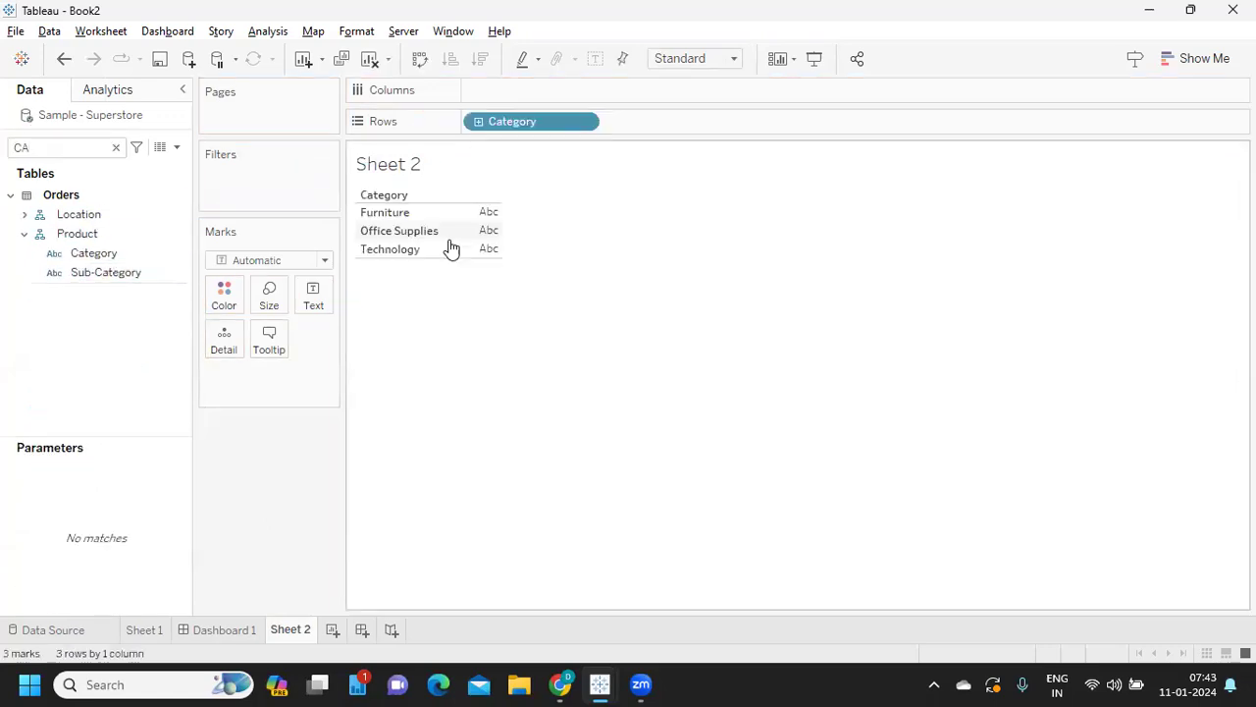
click(113, 147)
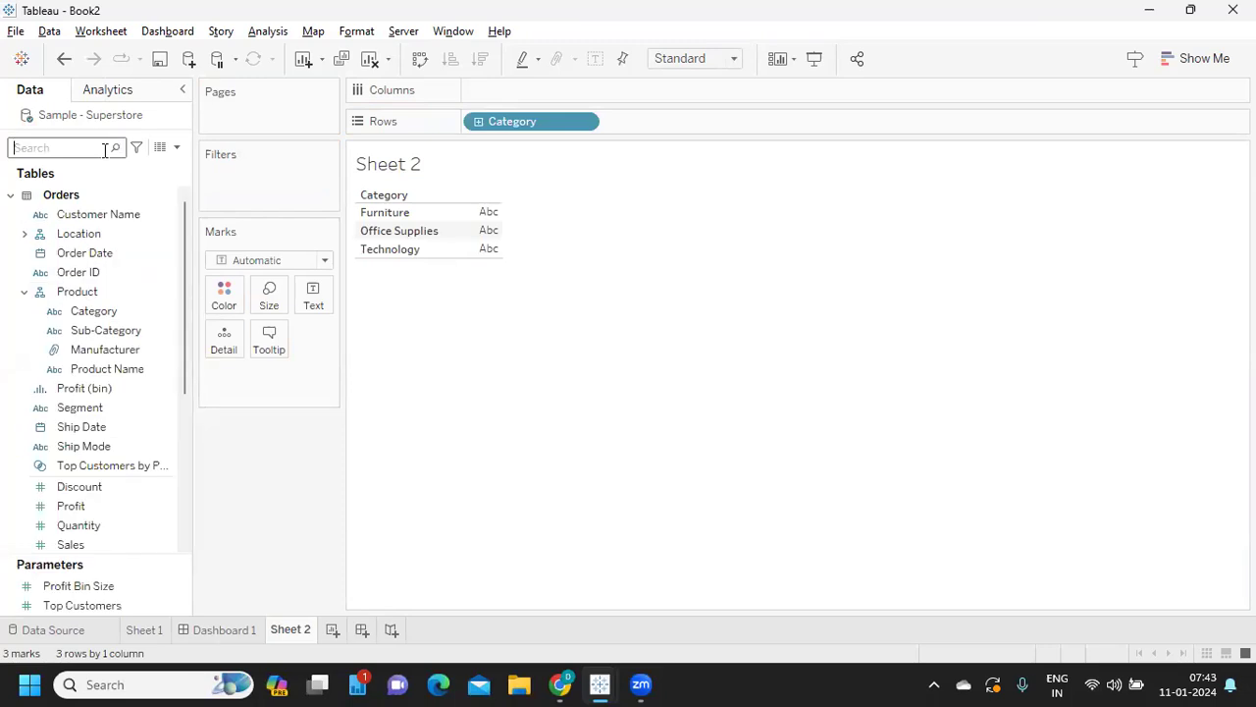
Place Order Date on Columns and break it down by month
text(OR)
click(74, 222)
drag(81, 220, 498, 94)
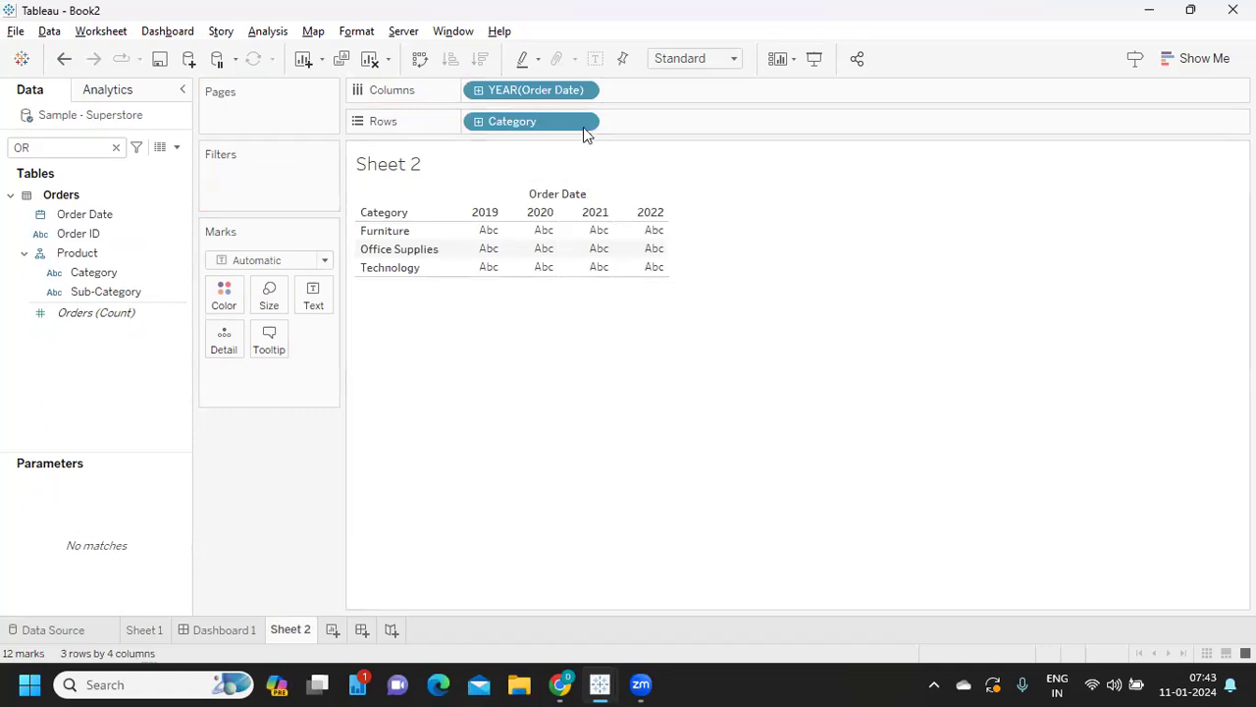
click(585, 91)
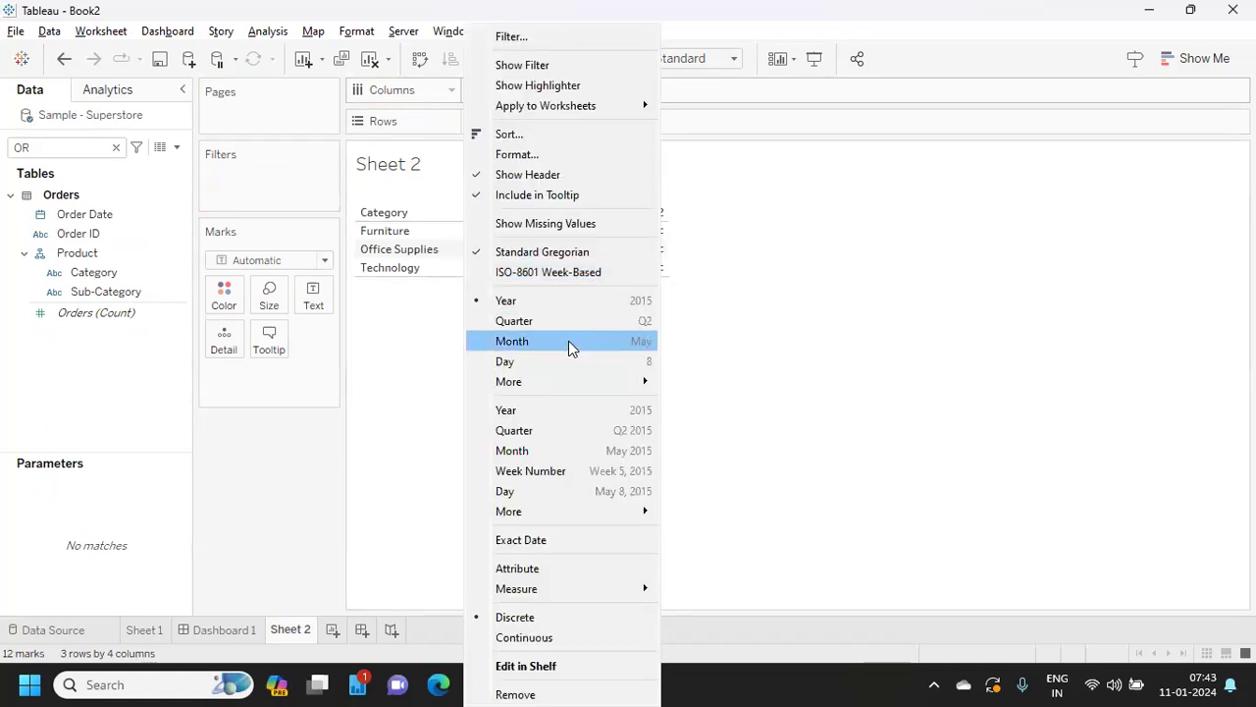
click(568, 340)
click(1206, 59)
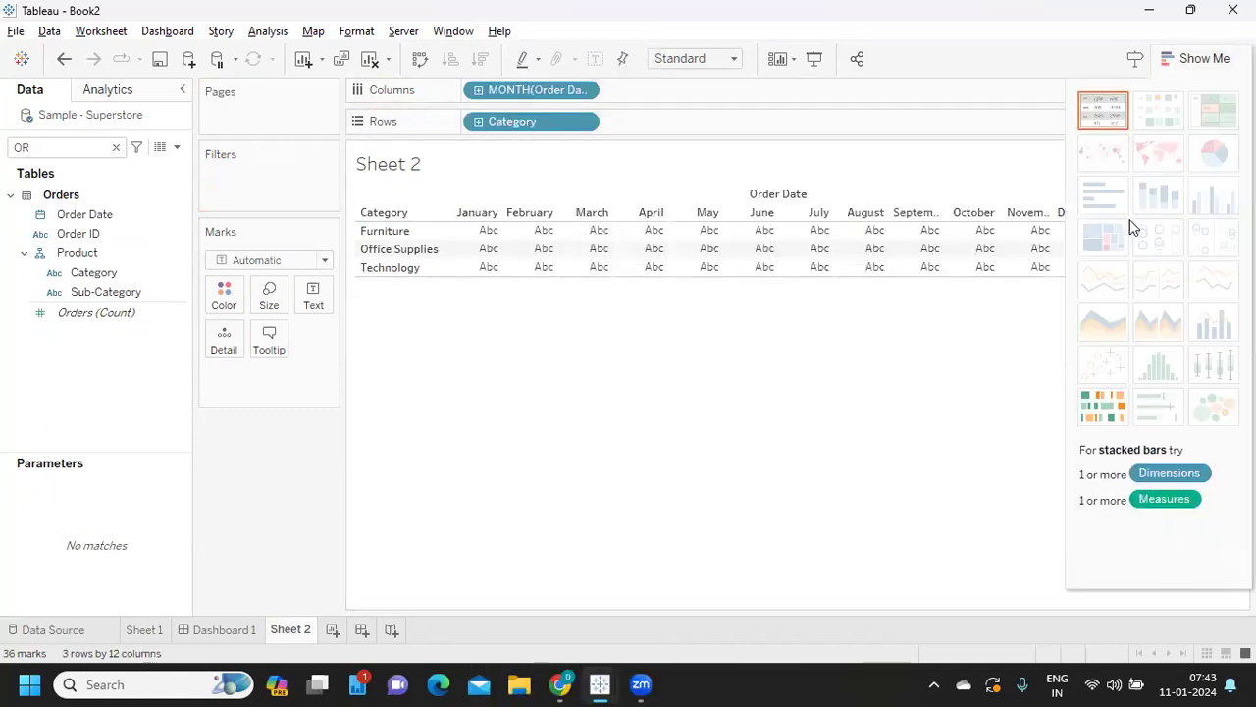
Add Sales to Rows to draw a monthly Sales line for each category
click(85, 142)
text(OR)
key(BackSpace)
key(BackSpace)
text(SA)
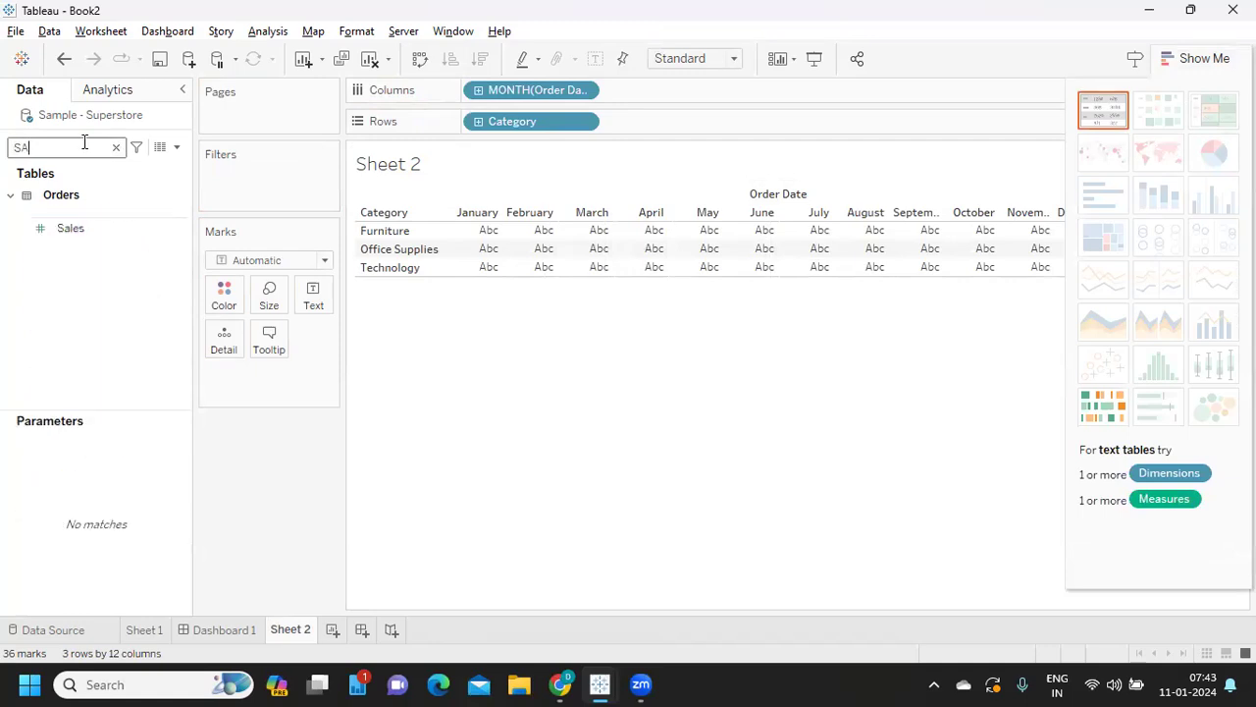
drag(57, 222, 704, 122)
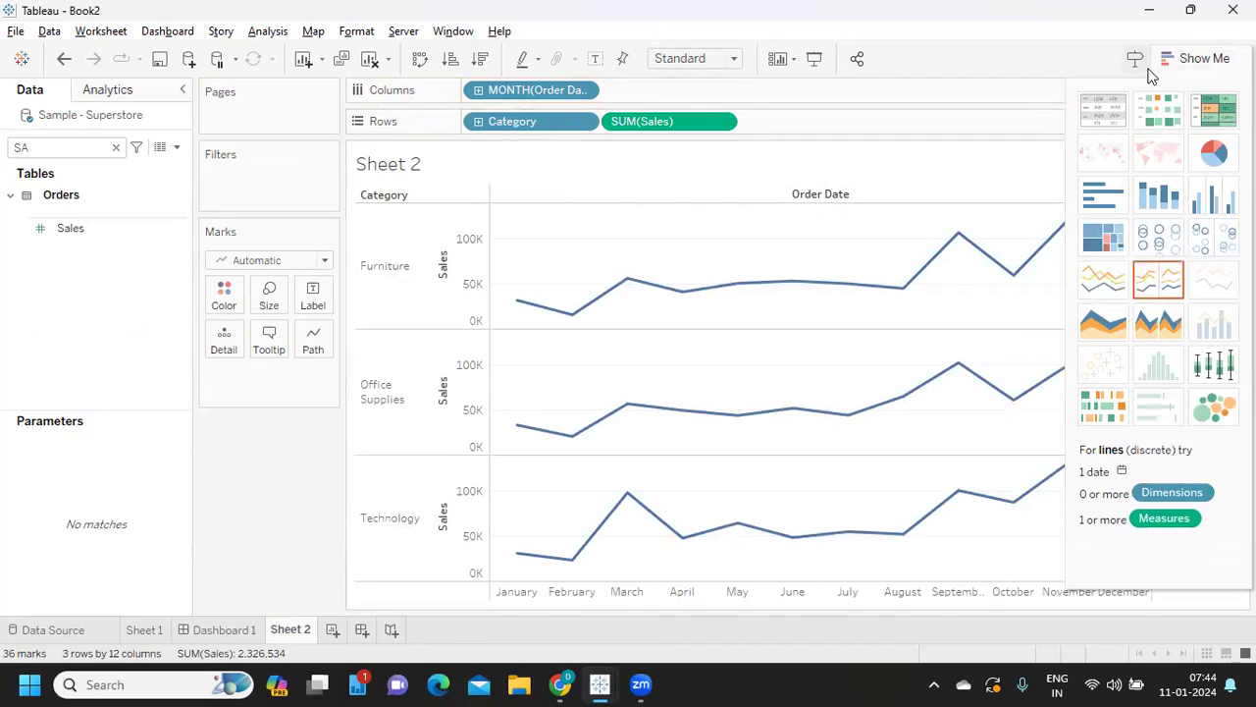
Close Show Me so the Furniture, Office Supplies and Technology lines fill the view, then clear the search
click(1188, 61)
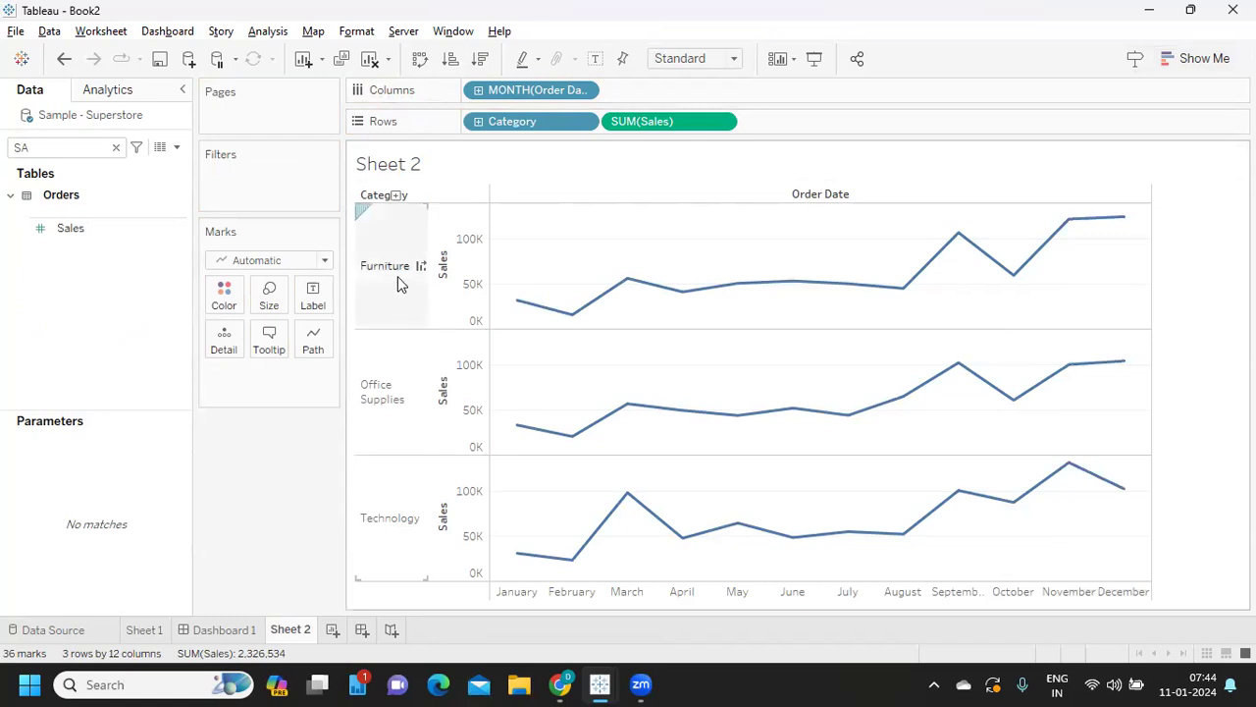
mouse_move(516, 306)
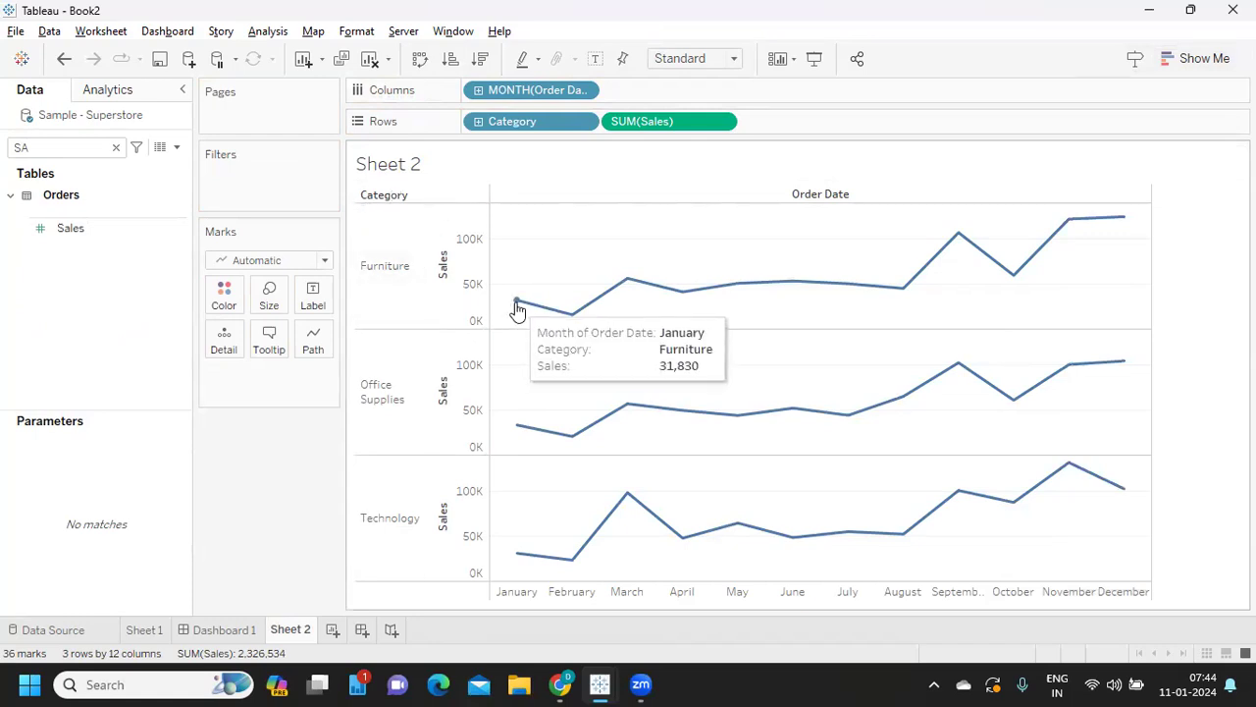
mouse_move(1128, 224)
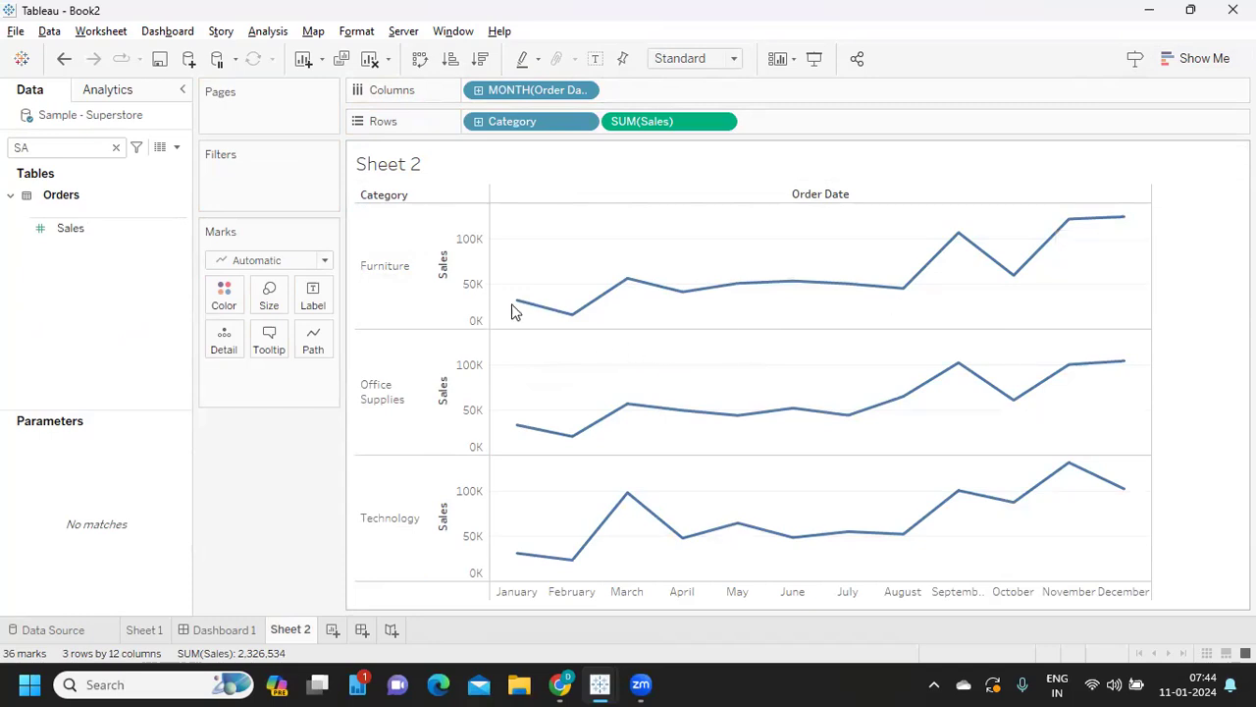
mouse_move(1078, 216)
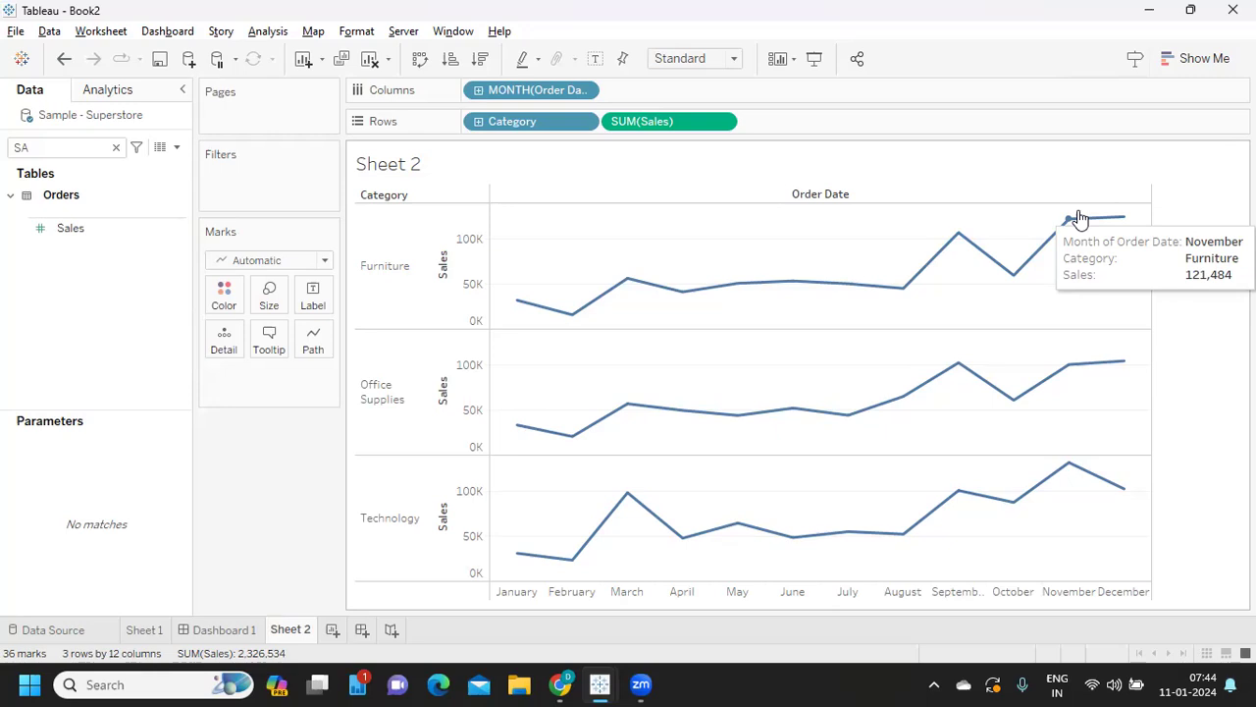
click(115, 148)
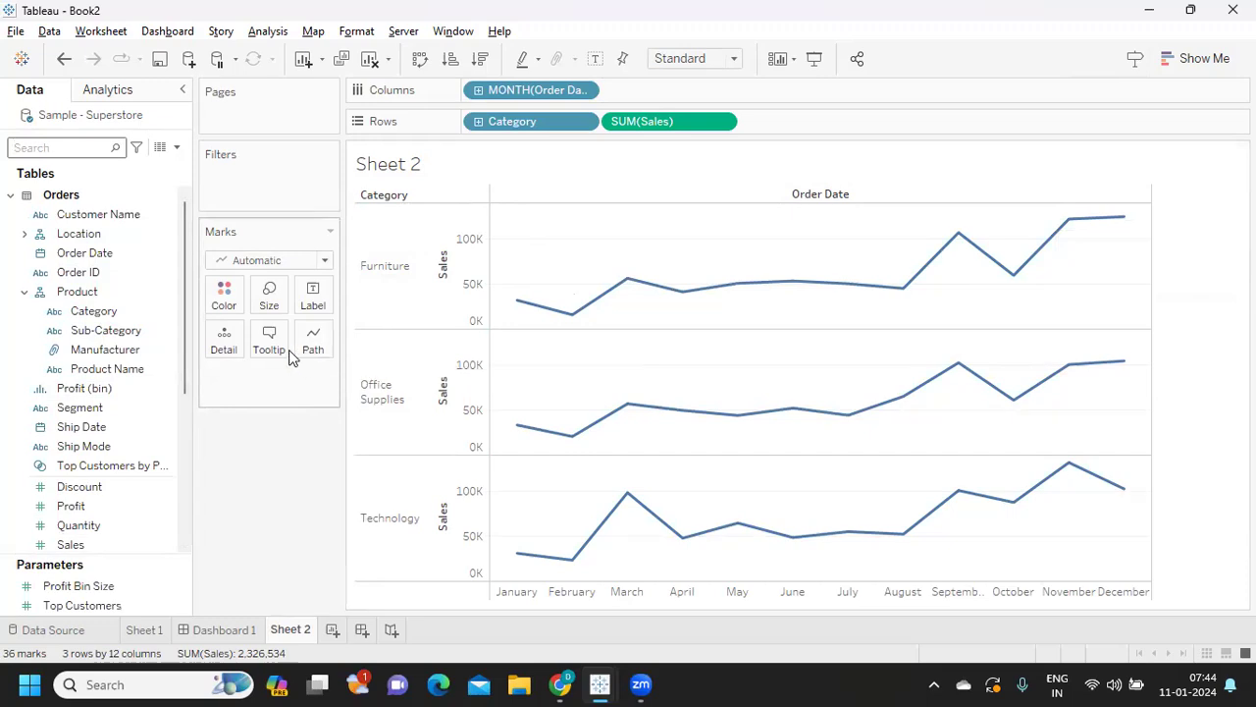
click(322, 354)
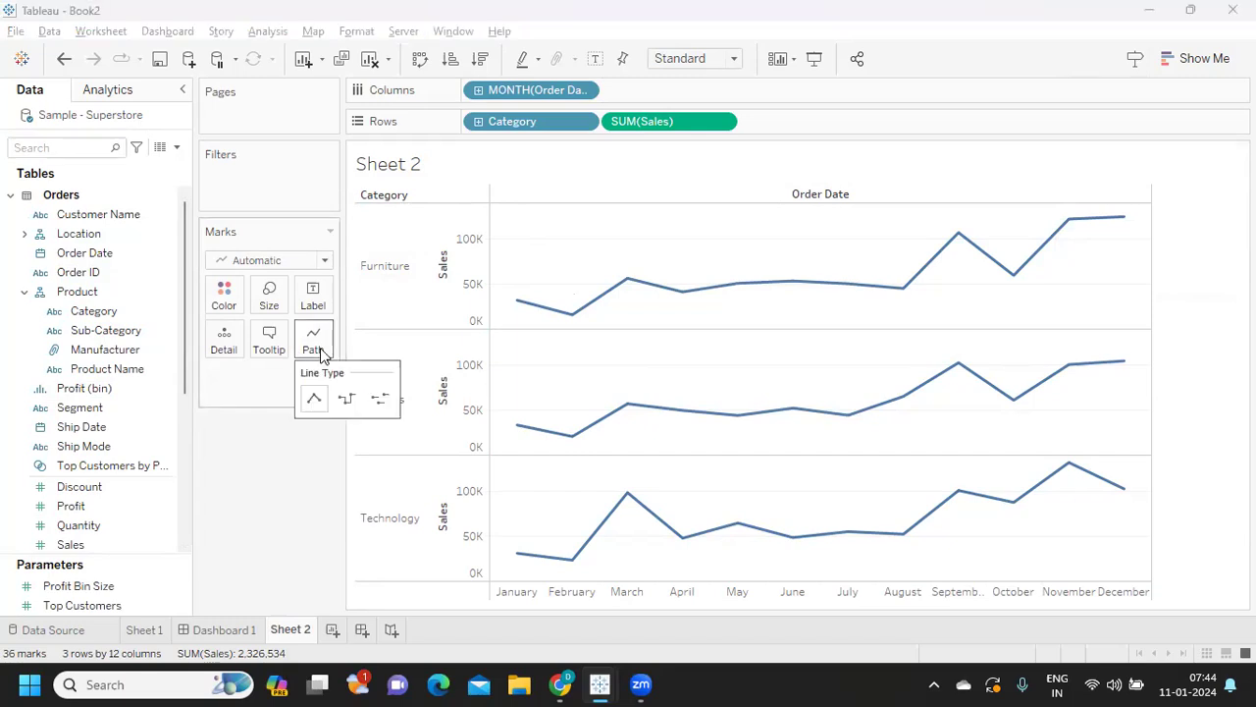
click(313, 297)
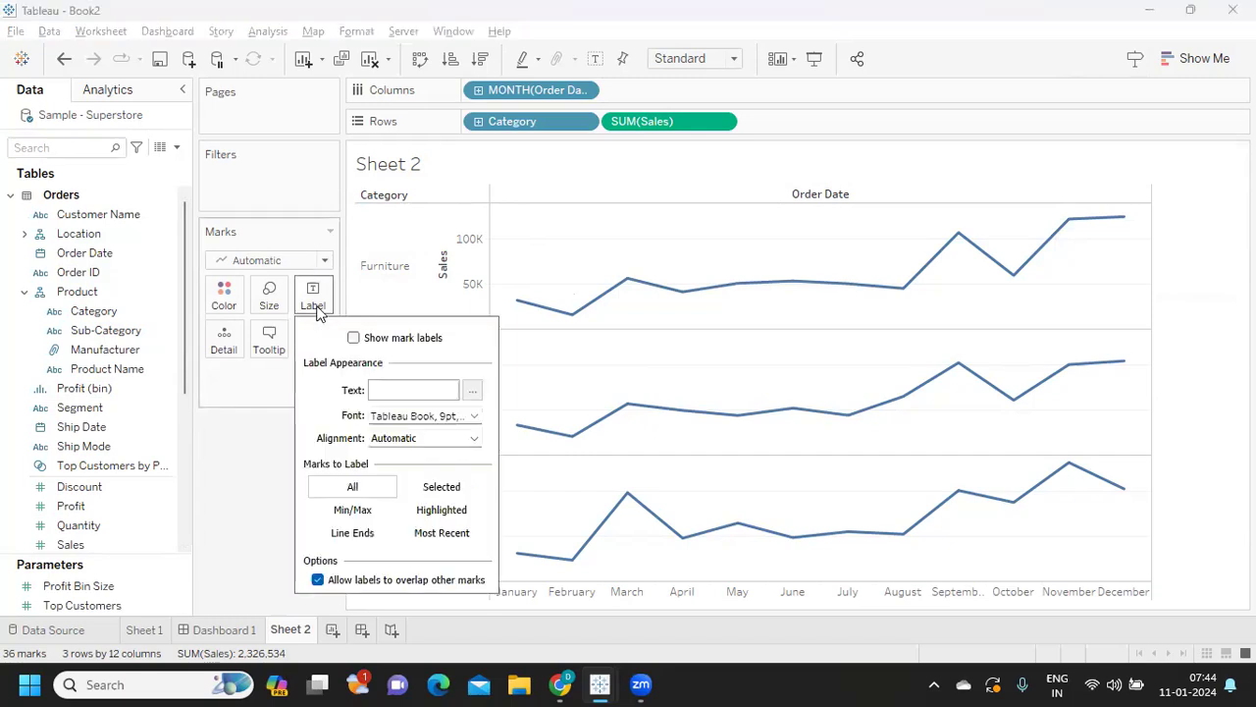
click(355, 510)
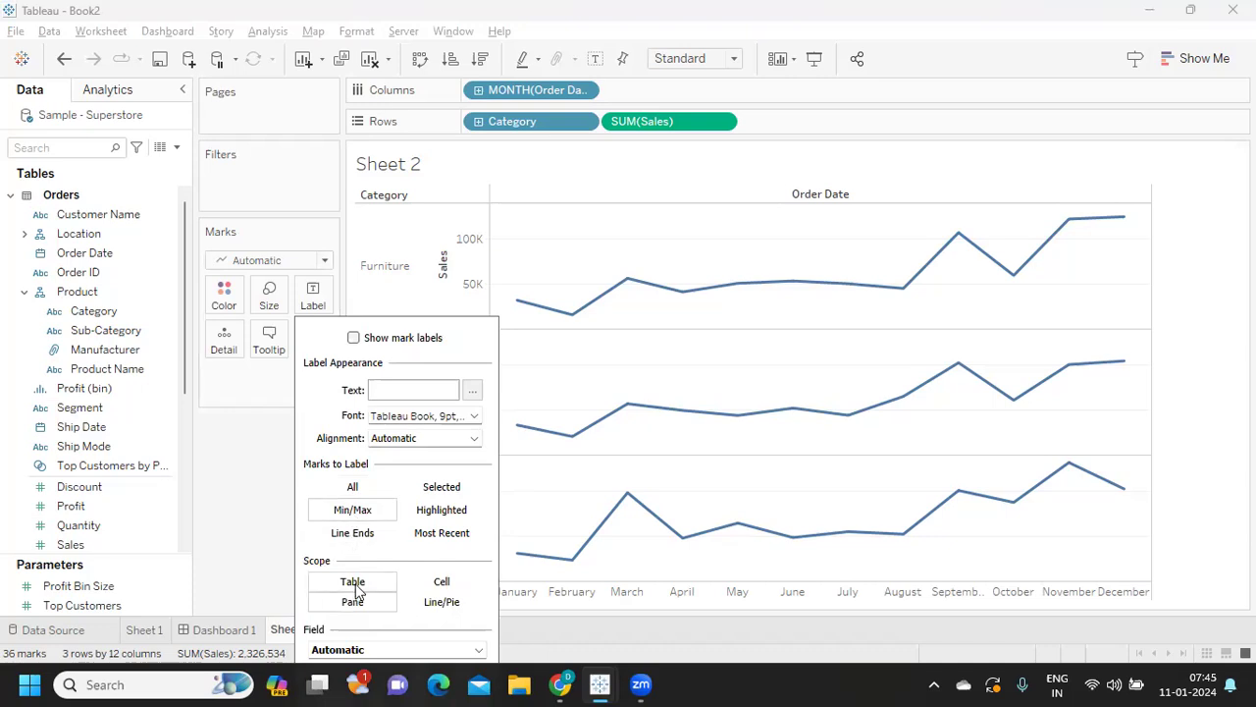
click(355, 596)
click(334, 491)
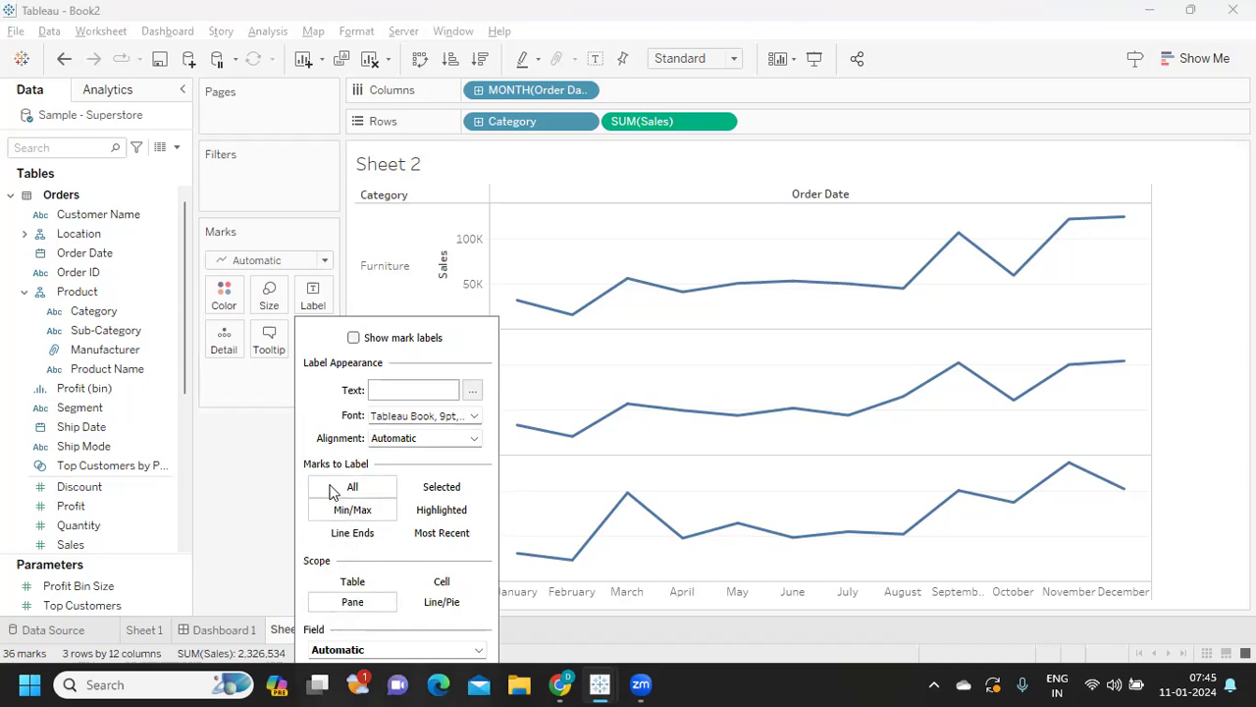
click(354, 339)
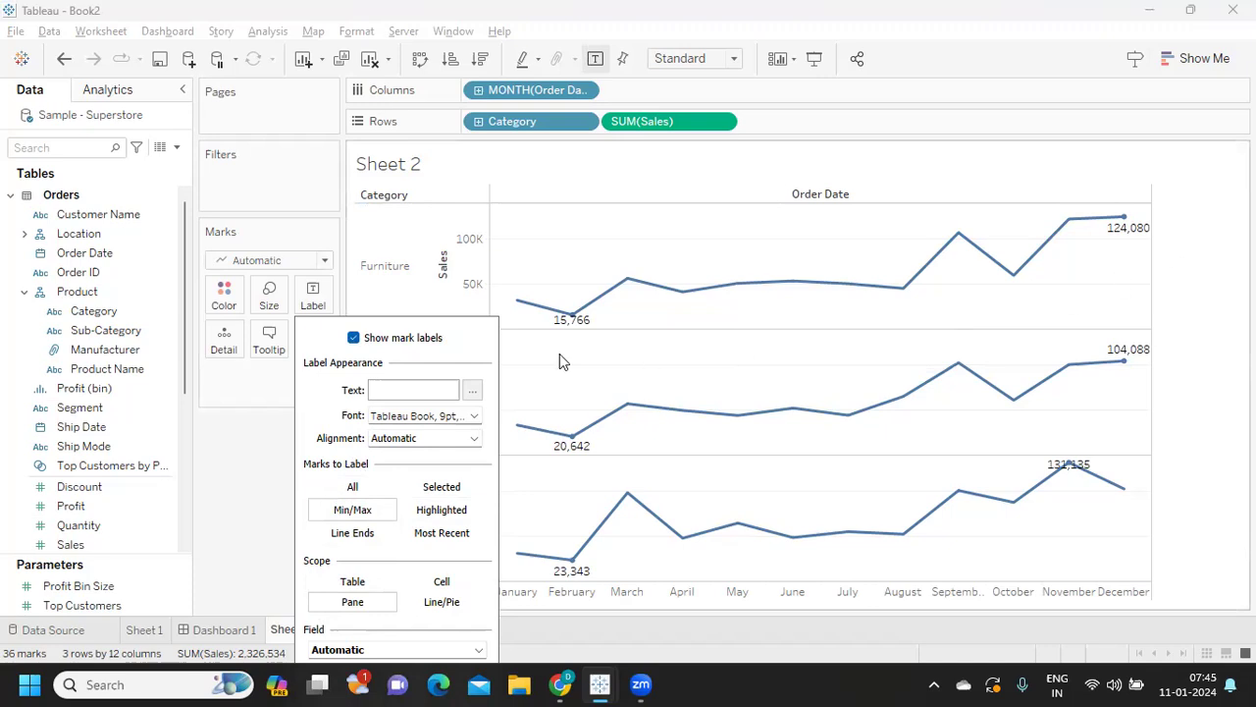
click(353, 338)
click(208, 431)
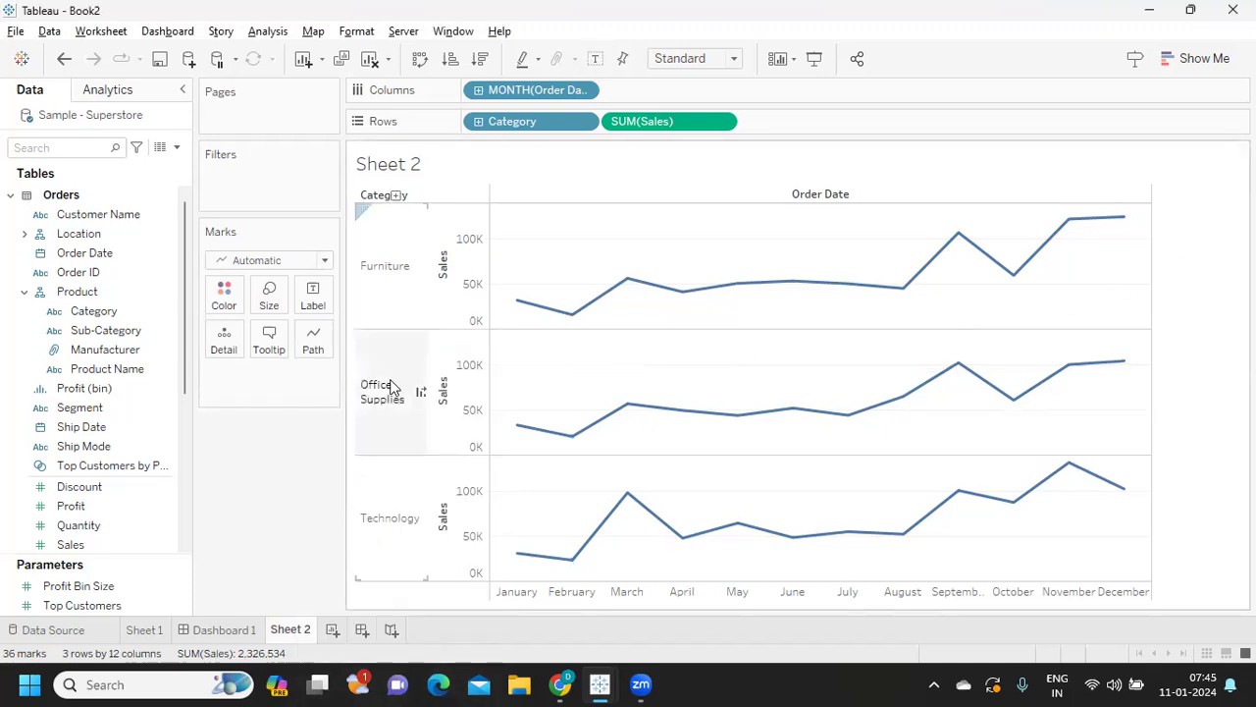
Create a new calculated field named Max
click(178, 148)
click(120, 168)
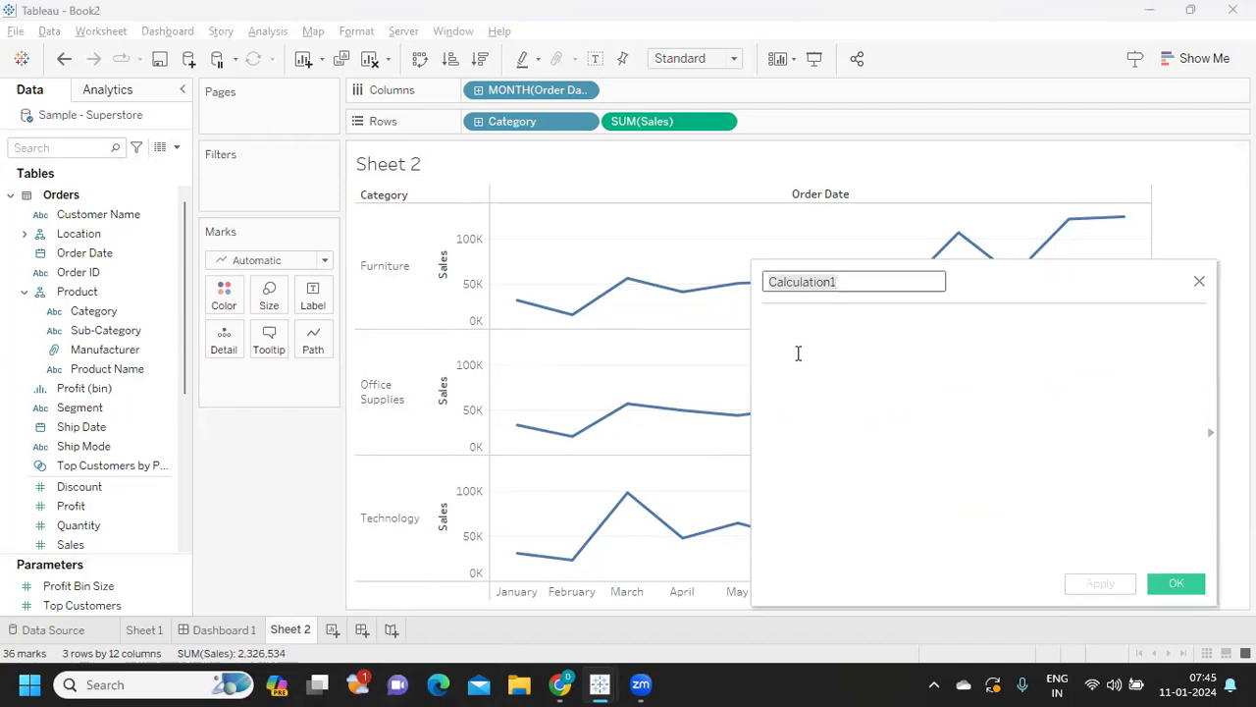
text(m)
key(BackSpace)
text(Max)
key(Tab)
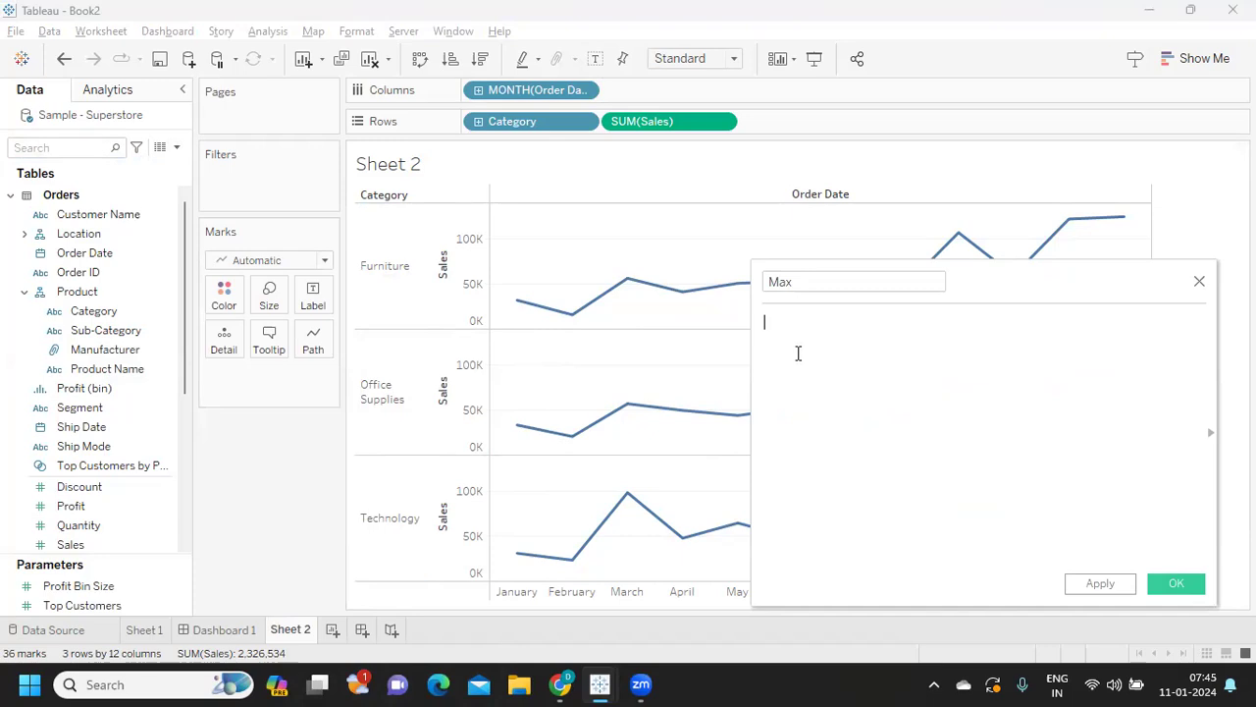
Write the condition IF SUM([Sales])=WINDOW_MAX(SUM([Sales]))
text(IF su)
key(Return)
text(sa)
key(Return)
key(Right)
text(=win)
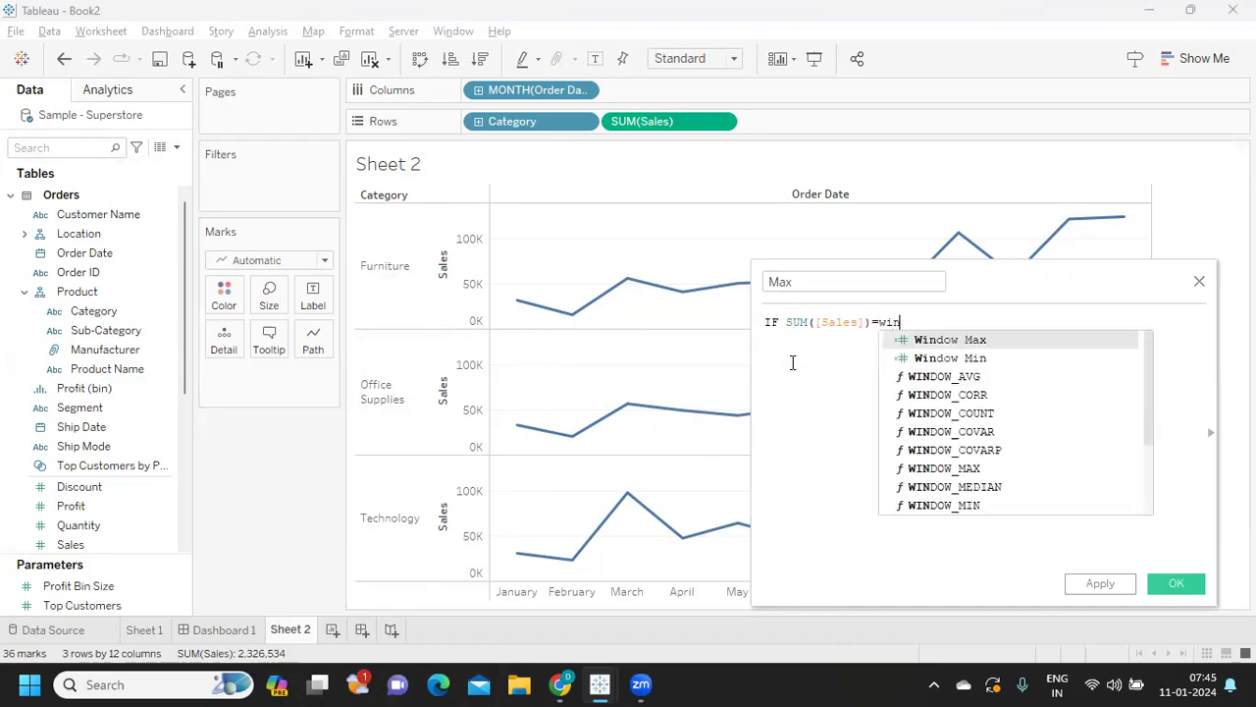
key(Down)
key(Down)
key(Down)
key(Down)
key(Down)
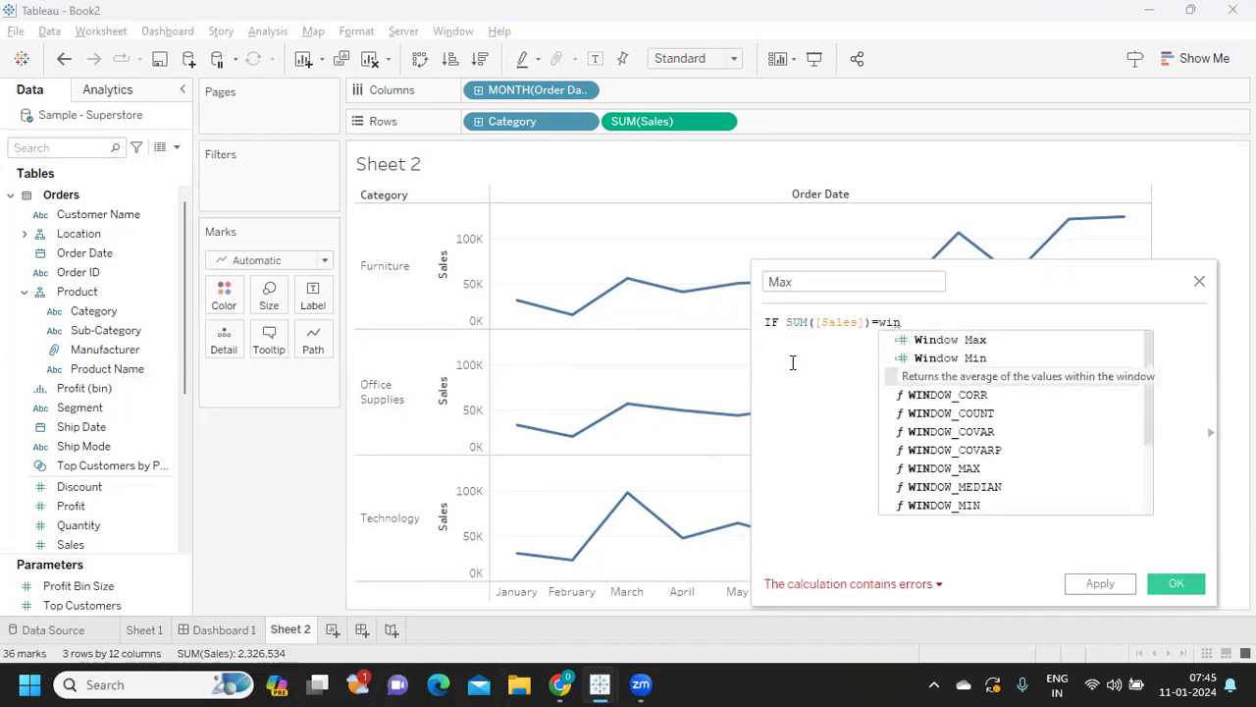
key(Down)
key(Down)
key(Down)
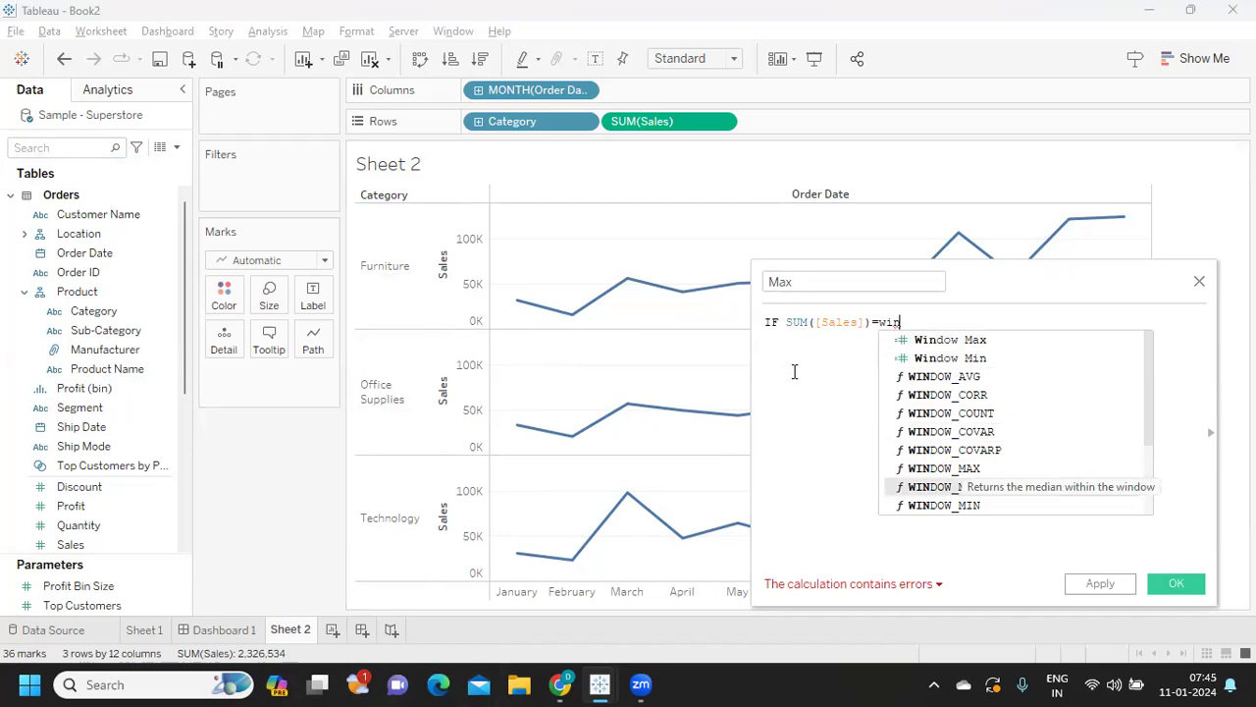
double_click(1014, 468)
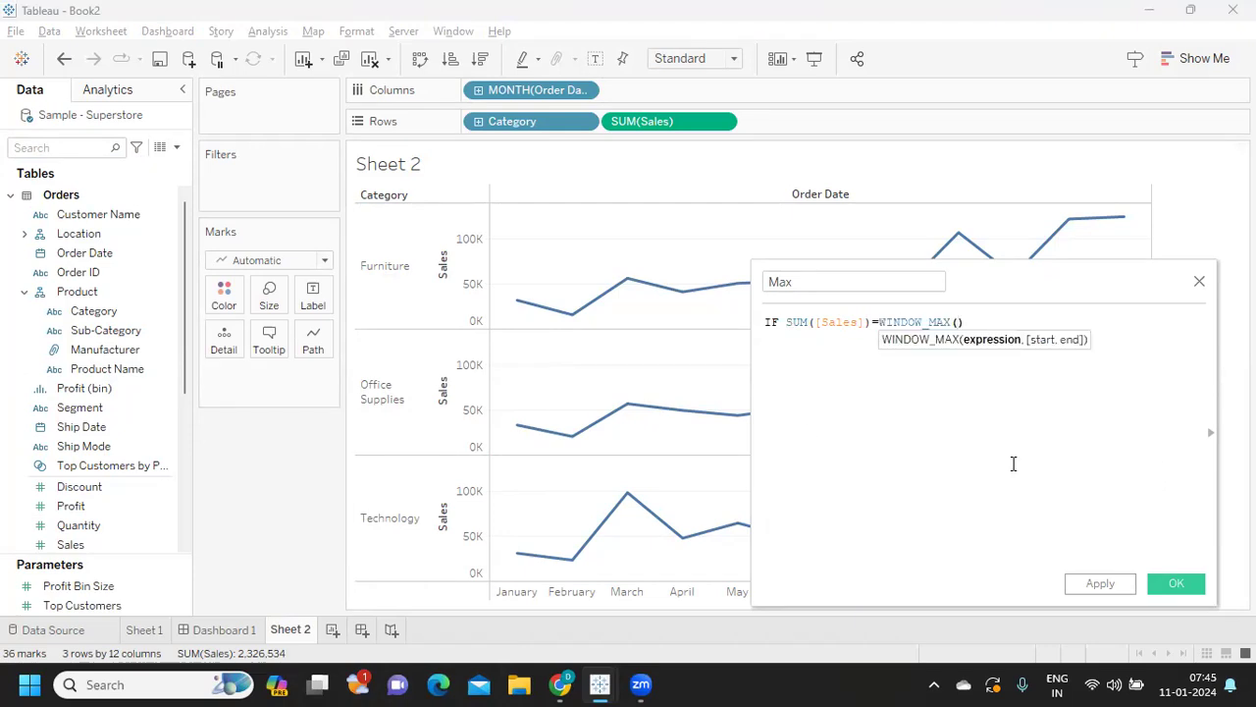
text(sum)
key(Return)
text([sa)
key(Return)
key(Right)
key(Right)
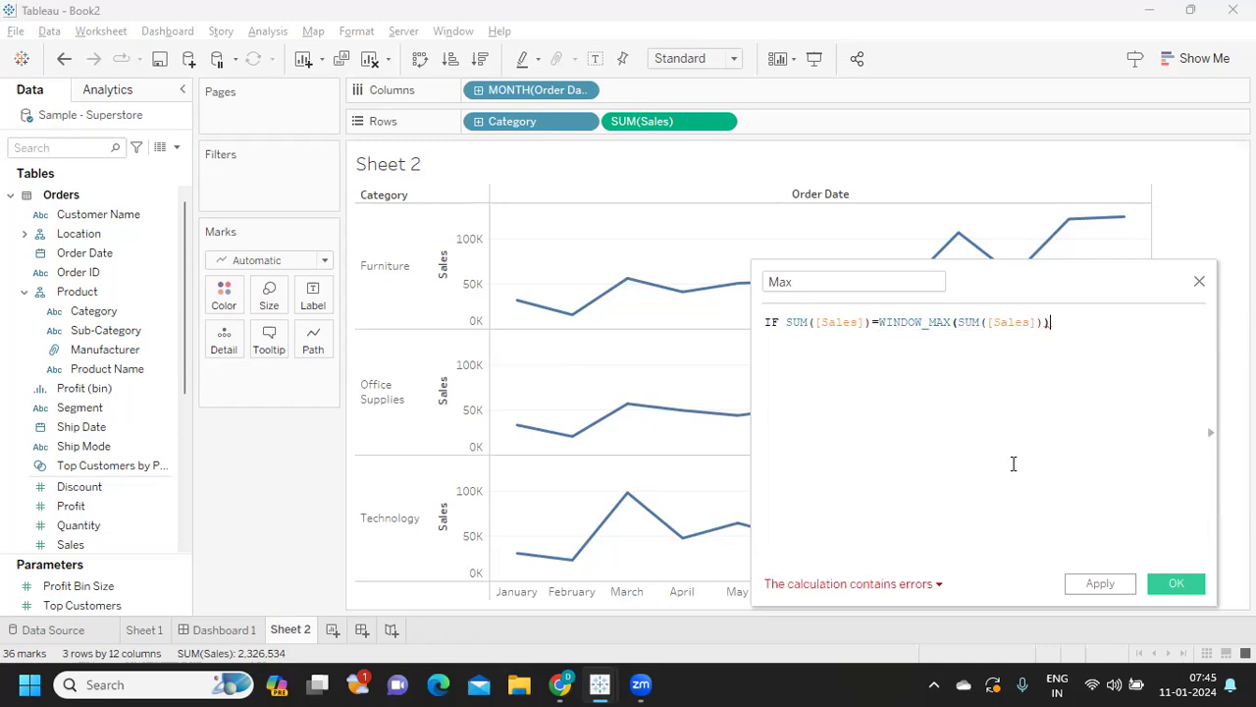
Finish the formula with THEN SUM([Sales]) ELSE NULL END
text(th)
key(Return)
text(sum)
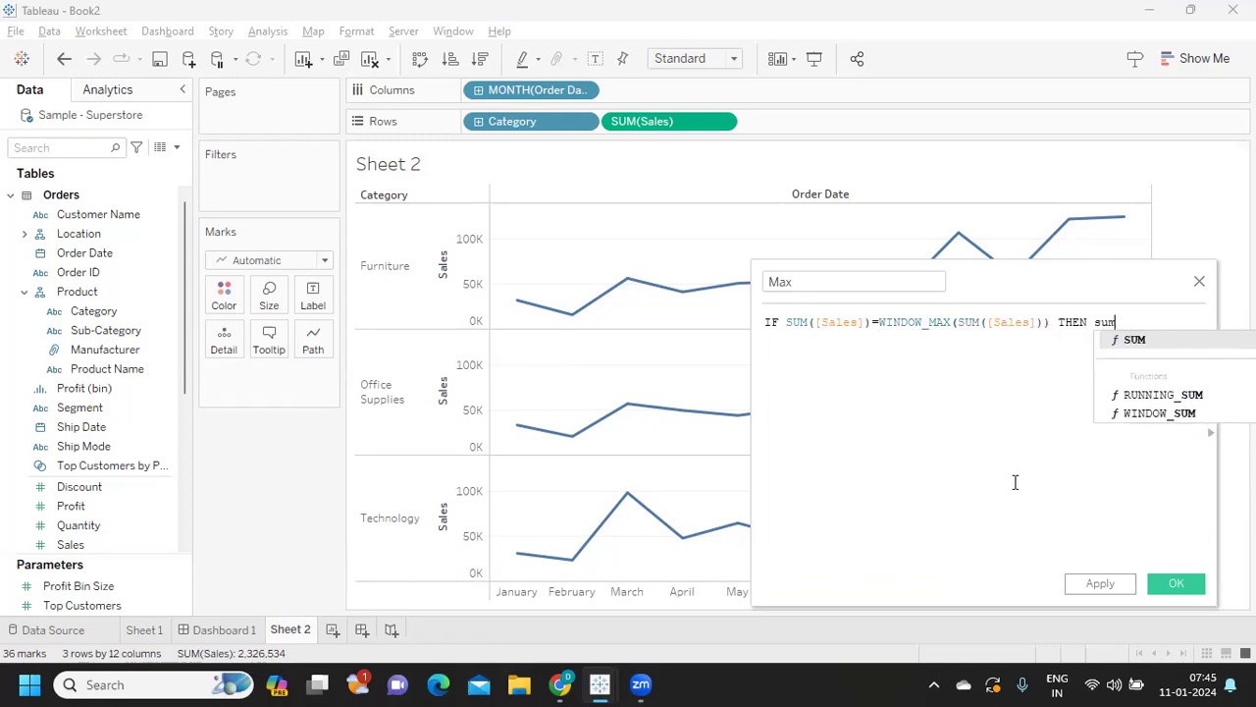
key(Return)
text([sa)
key(Return)
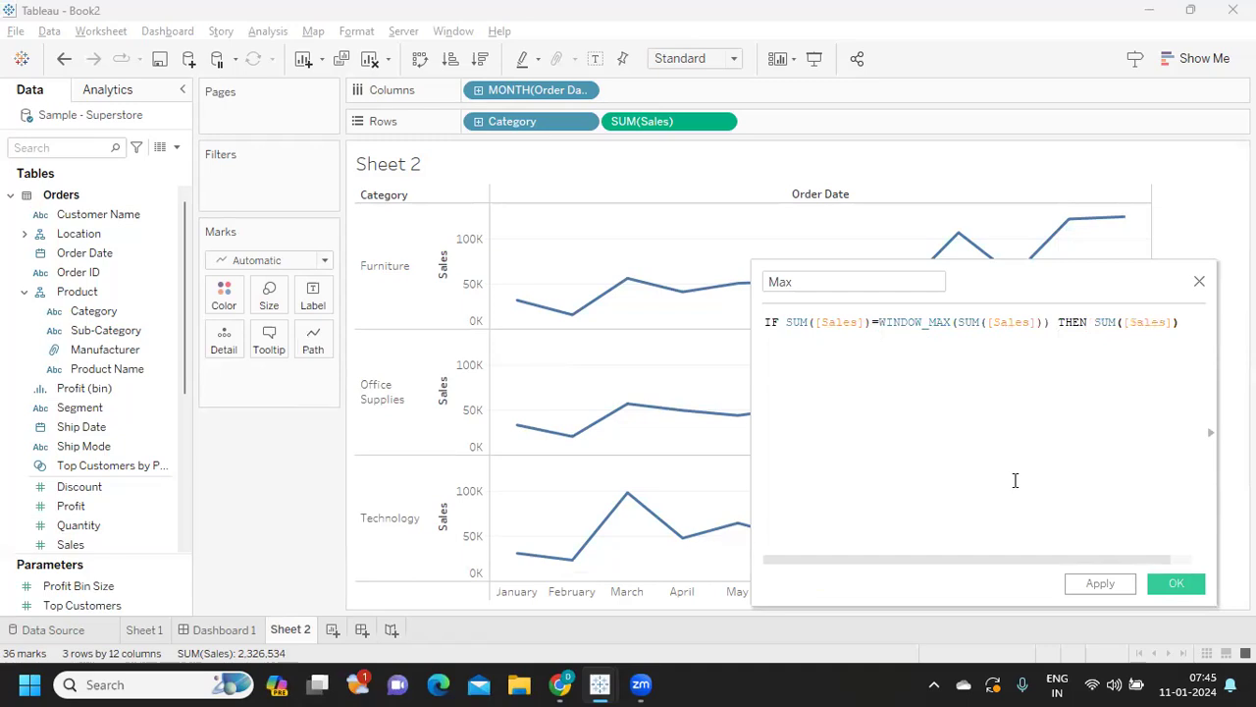
key(Right)
drag(1001, 264, 647, 262)
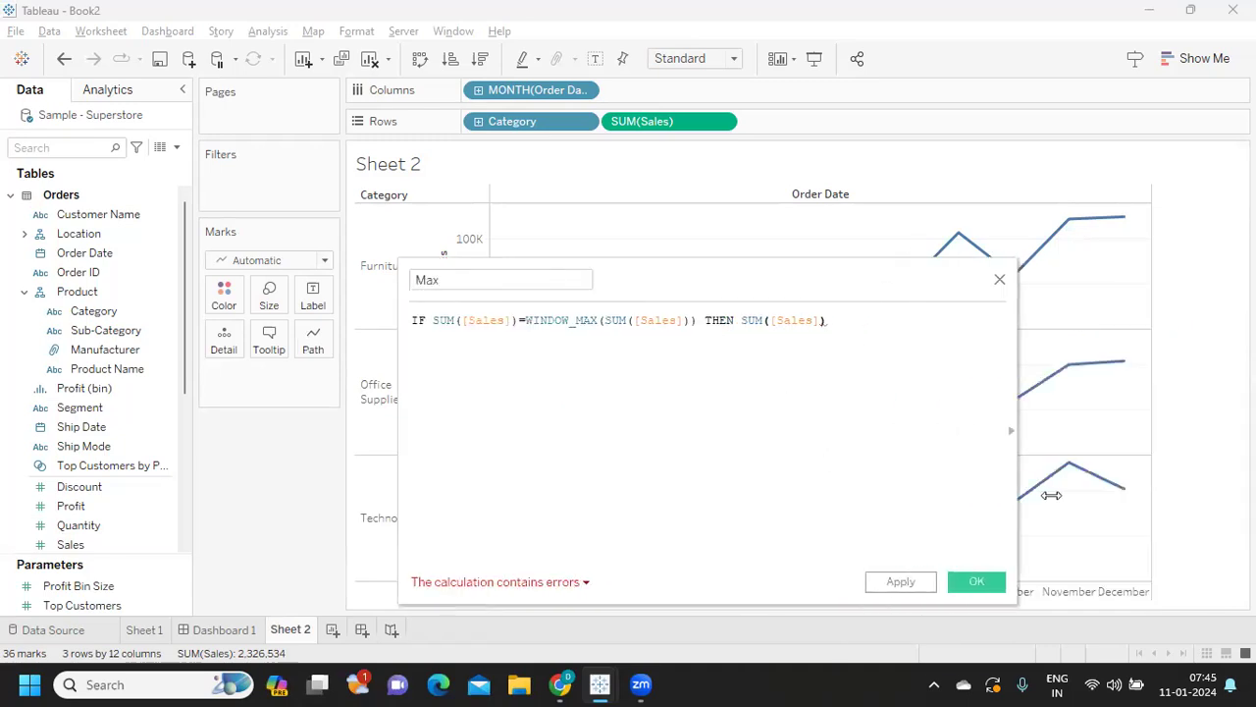
drag(864, 477, 1044, 475)
text(ELSE)
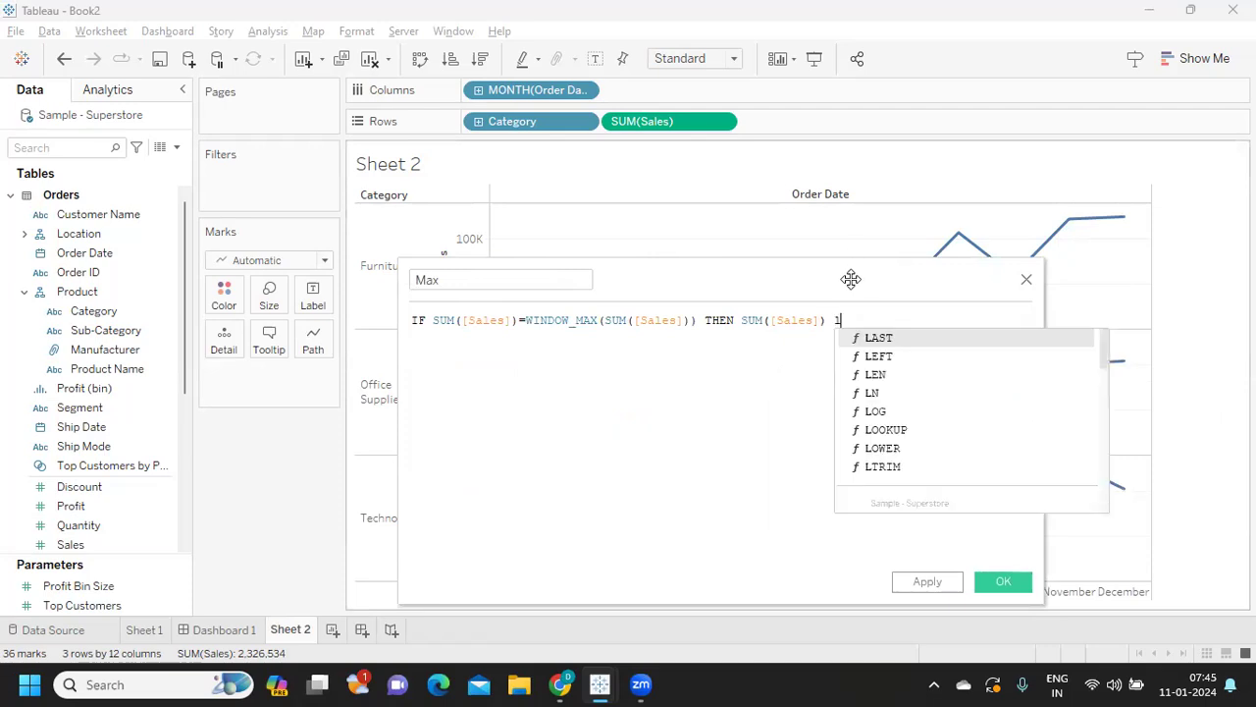
text( nul)
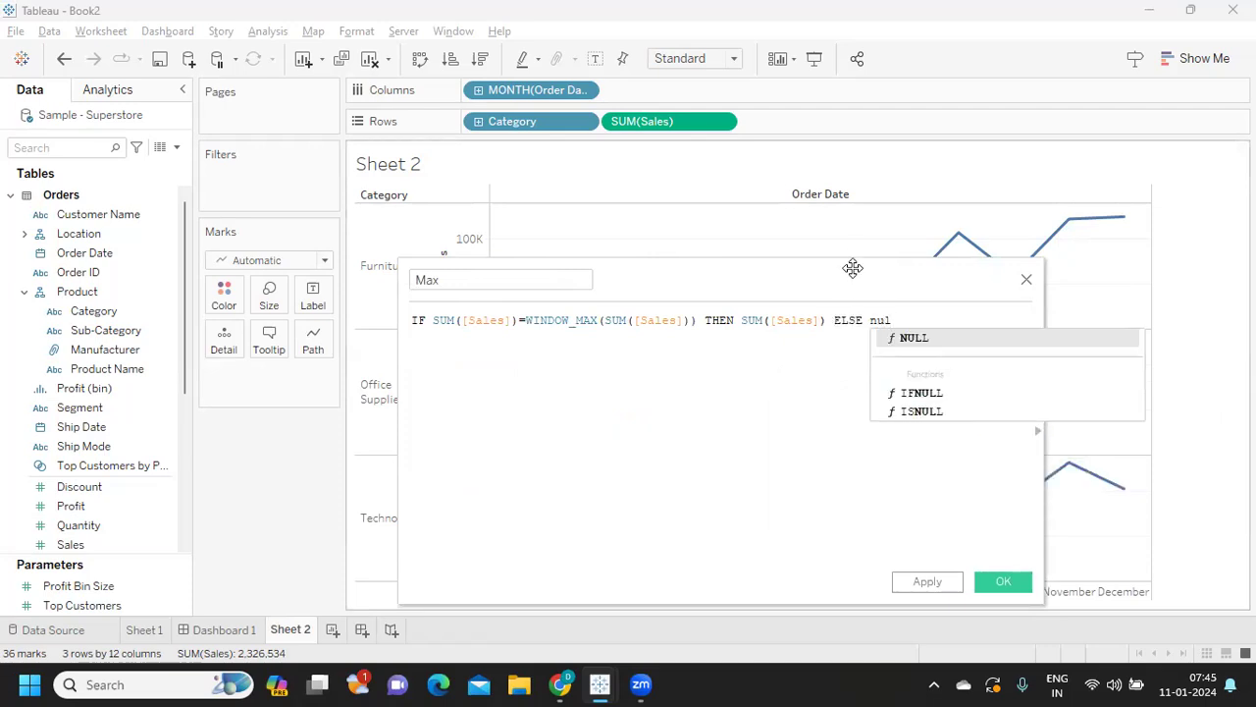
key(Return)
text(end)
key(Return)
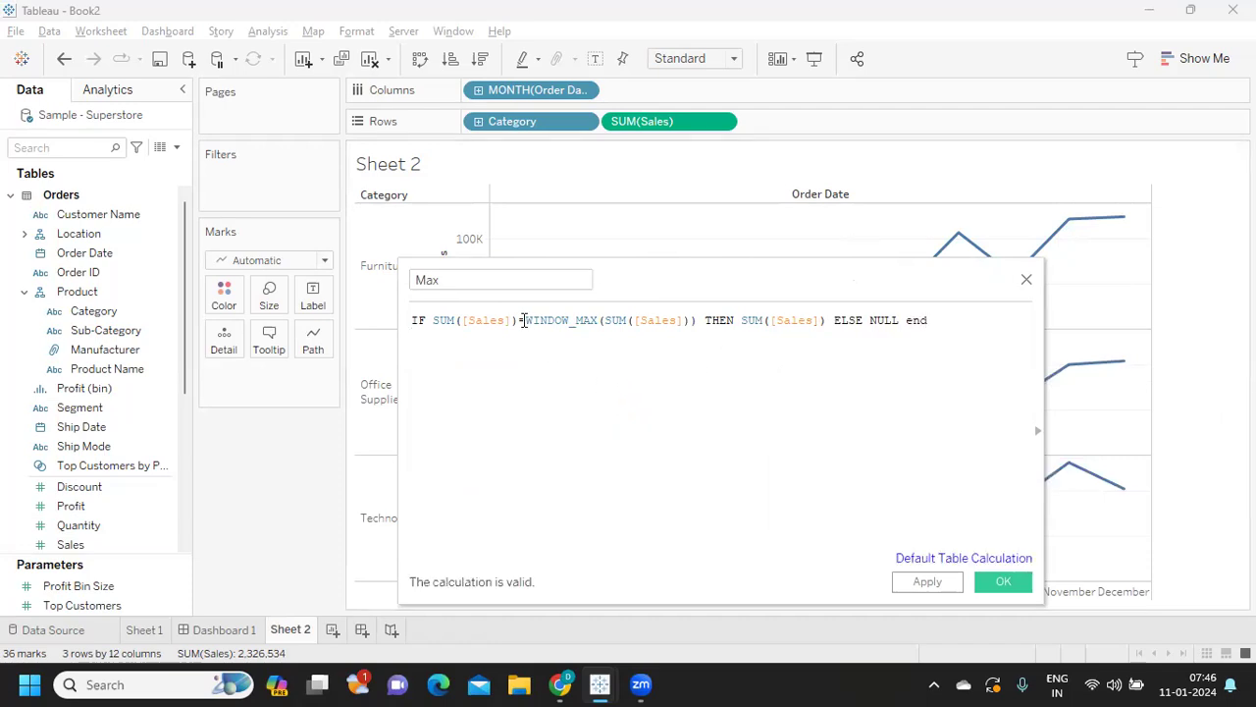
Check the formula is valid, then apply and save the Max calculation
drag(525, 320, 599, 320)
drag(710, 294, 757, 393)
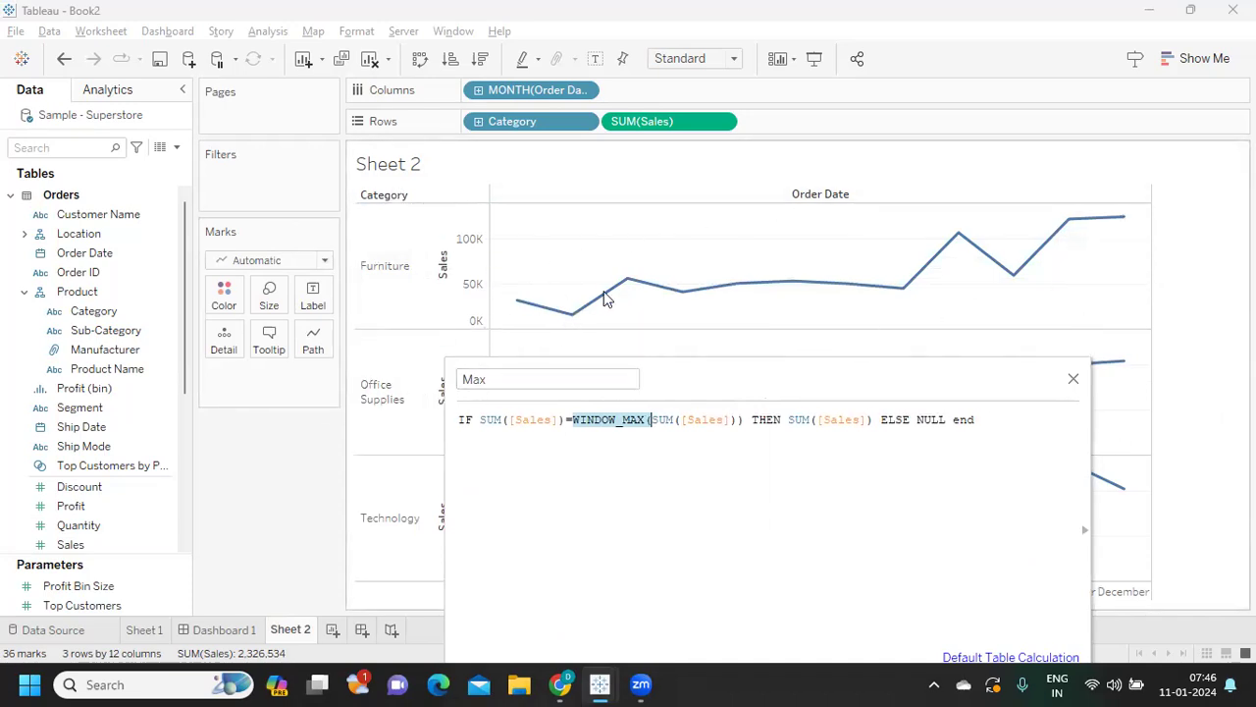
mouse_move(1069, 226)
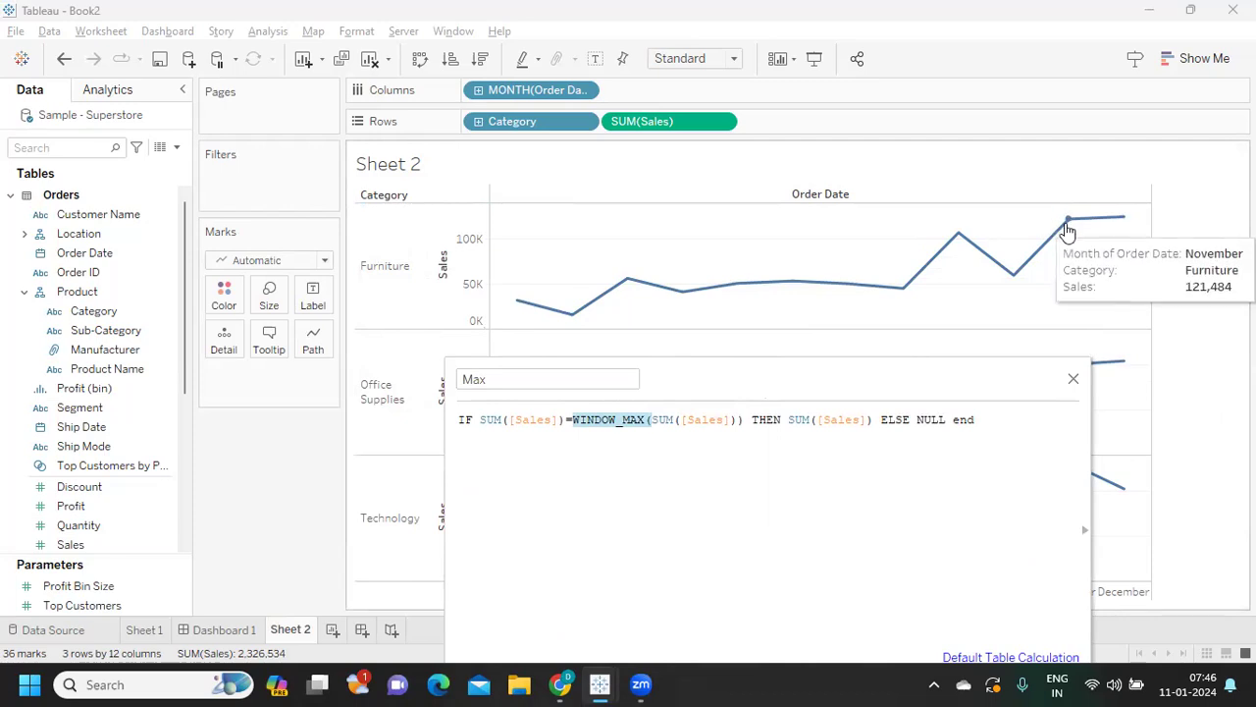
drag(864, 378, 857, 232)
click(977, 546)
click(1041, 545)
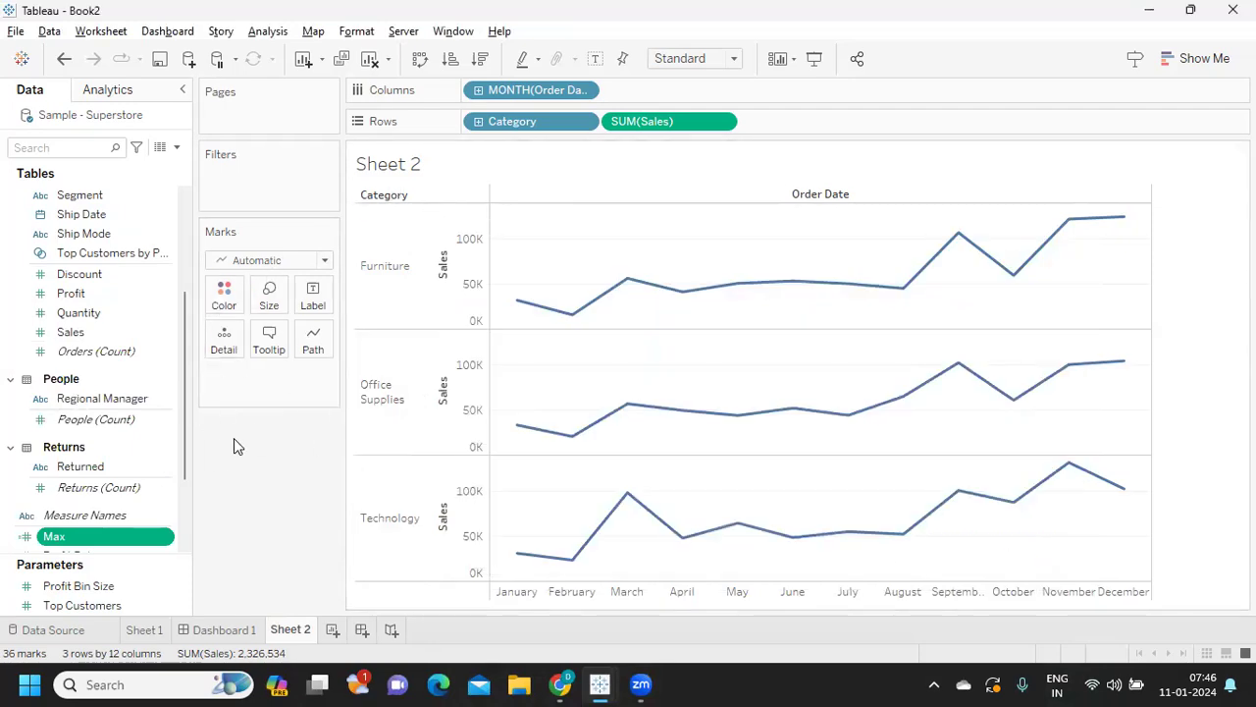
Label the lines with Max, showing peaks 124,080, 104,088 and 131,135
drag(54, 538, 304, 310)
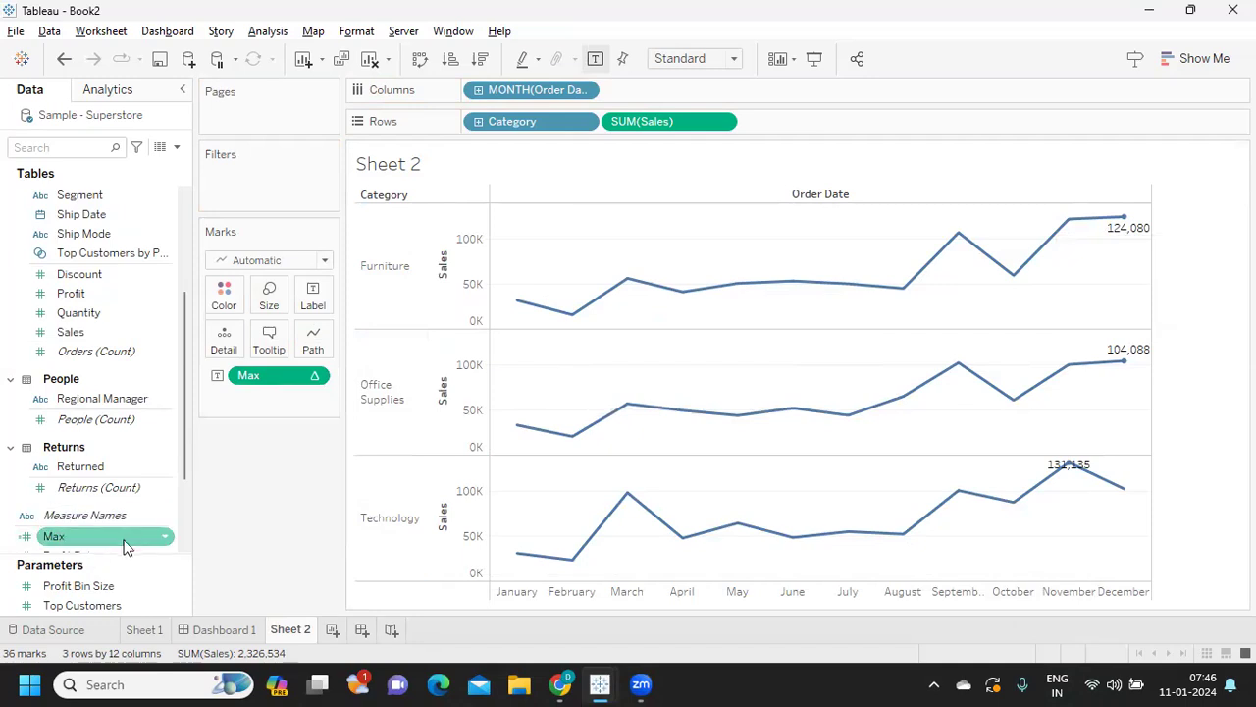
click(165, 544)
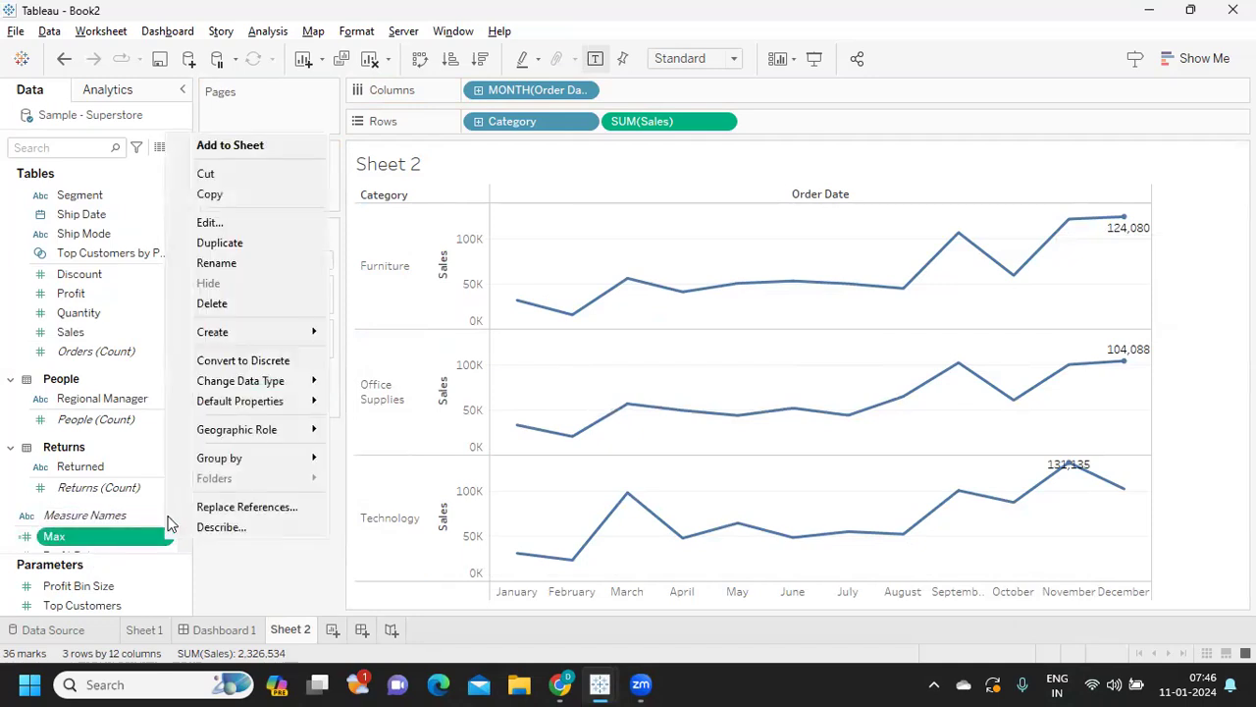
Duplicate the Max field and rename the copy to Min
click(226, 243)
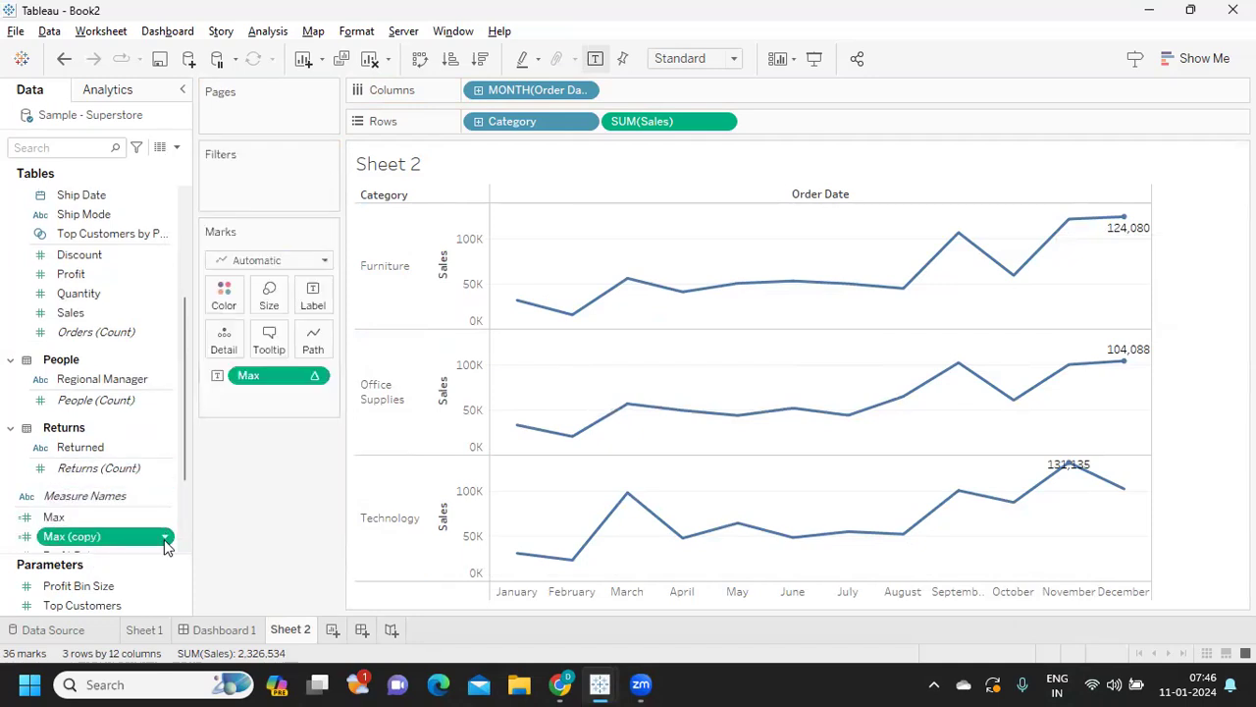
click(166, 544)
click(208, 223)
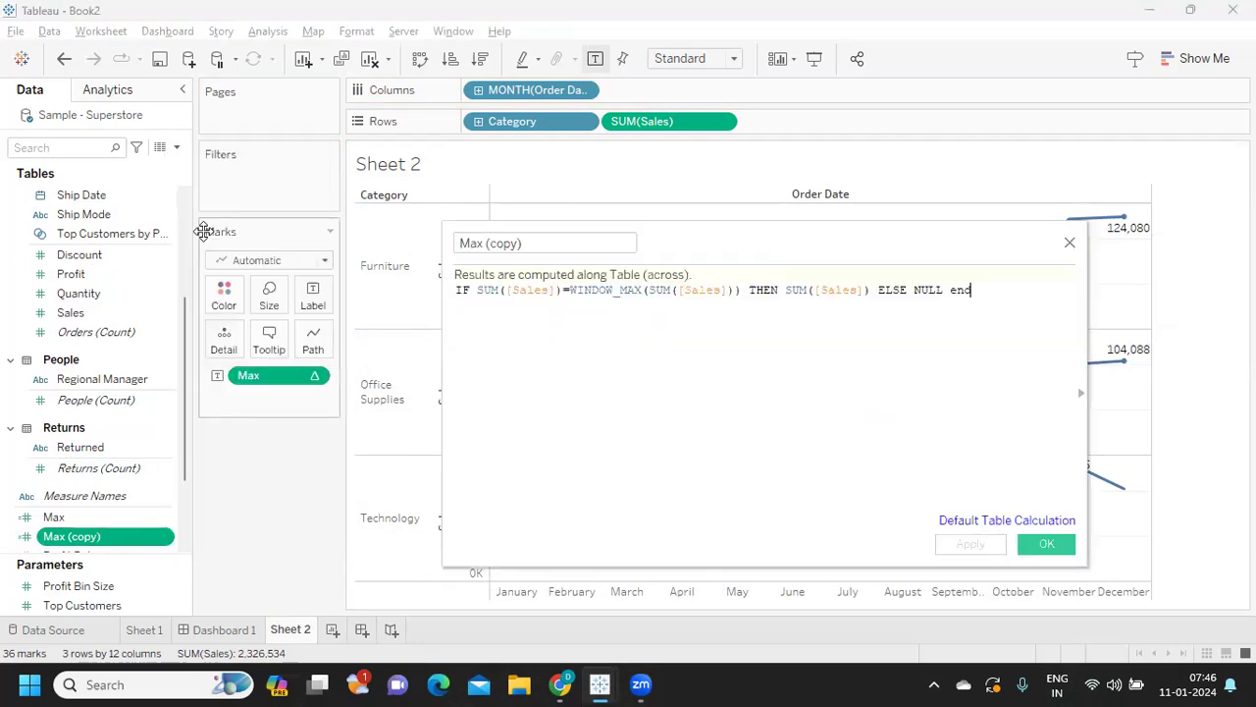
click(480, 248)
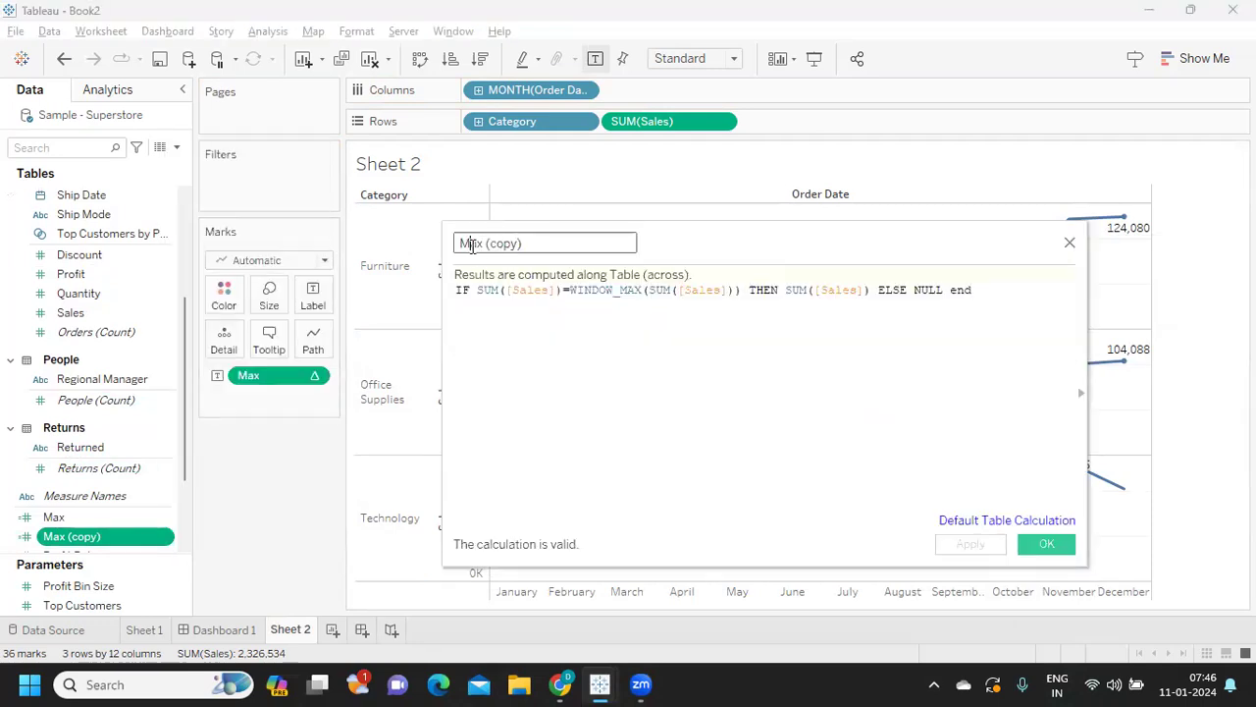
drag(475, 247, 519, 246)
text(in)
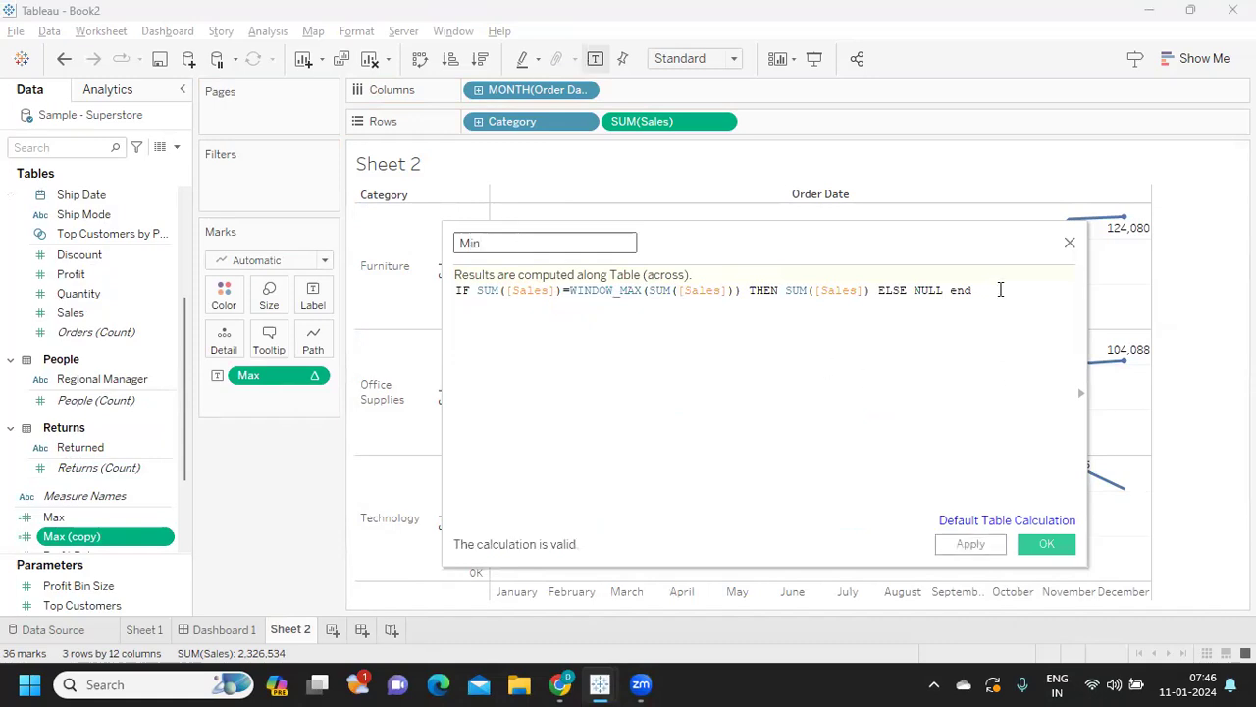
Change WINDOW_MAX to WINDOW_MIN in the Min formula and save it
drag(1001, 288, 461, 287)
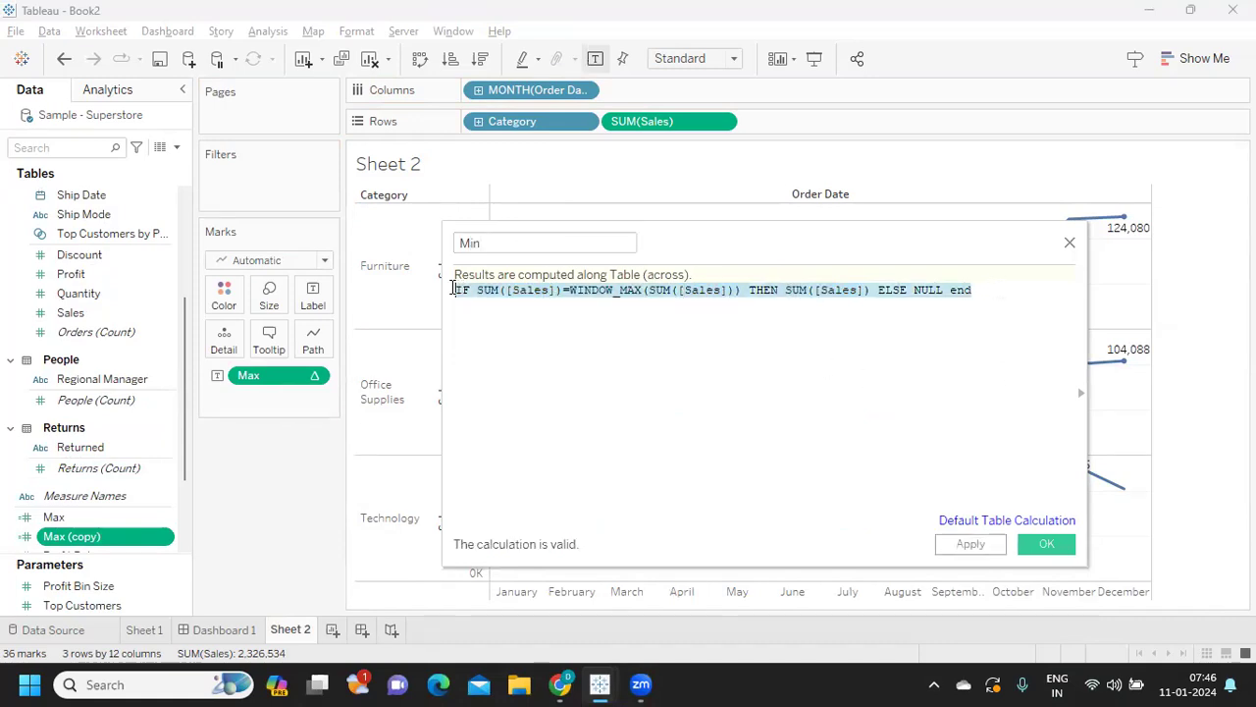
click(589, 364)
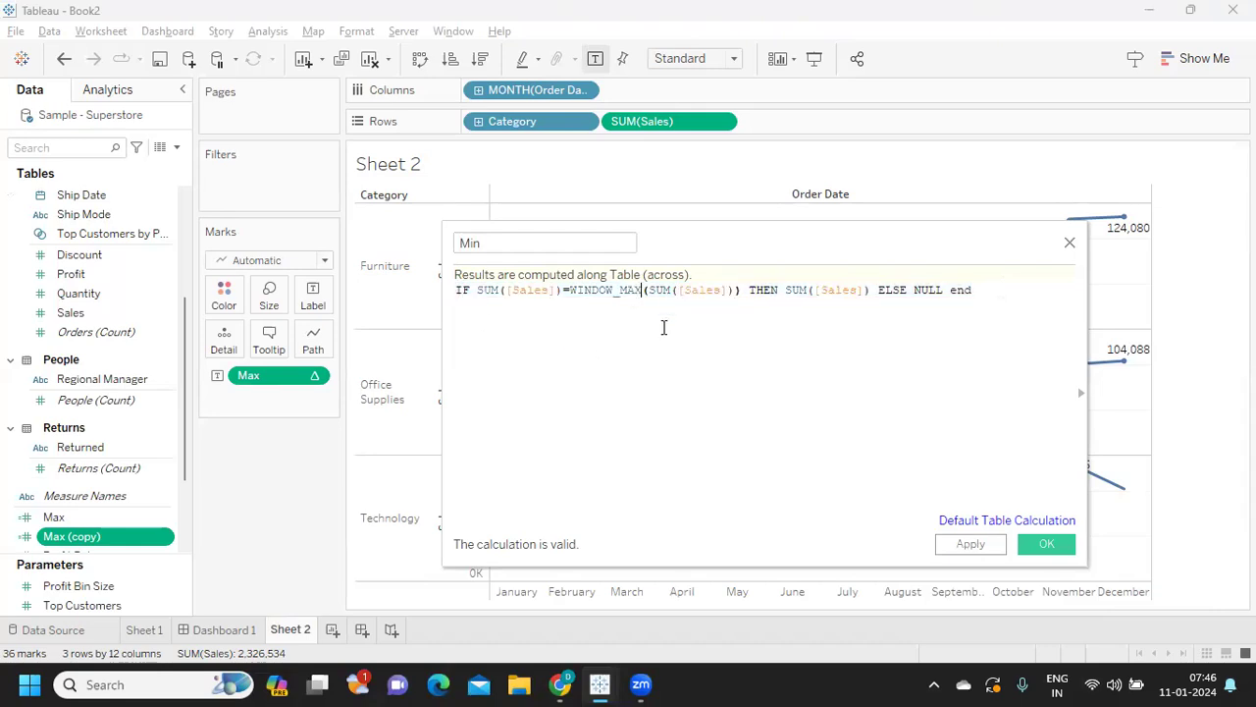
key(BackSpace)
key(BackSpace)
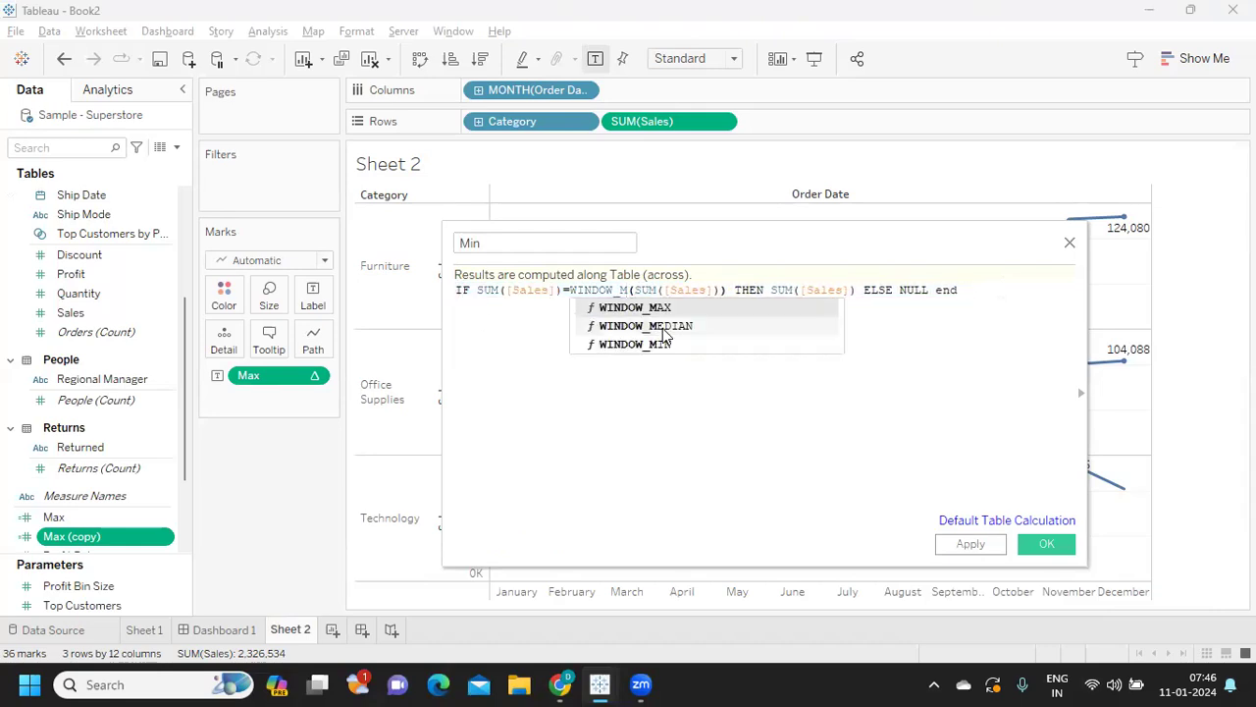
double_click(668, 343)
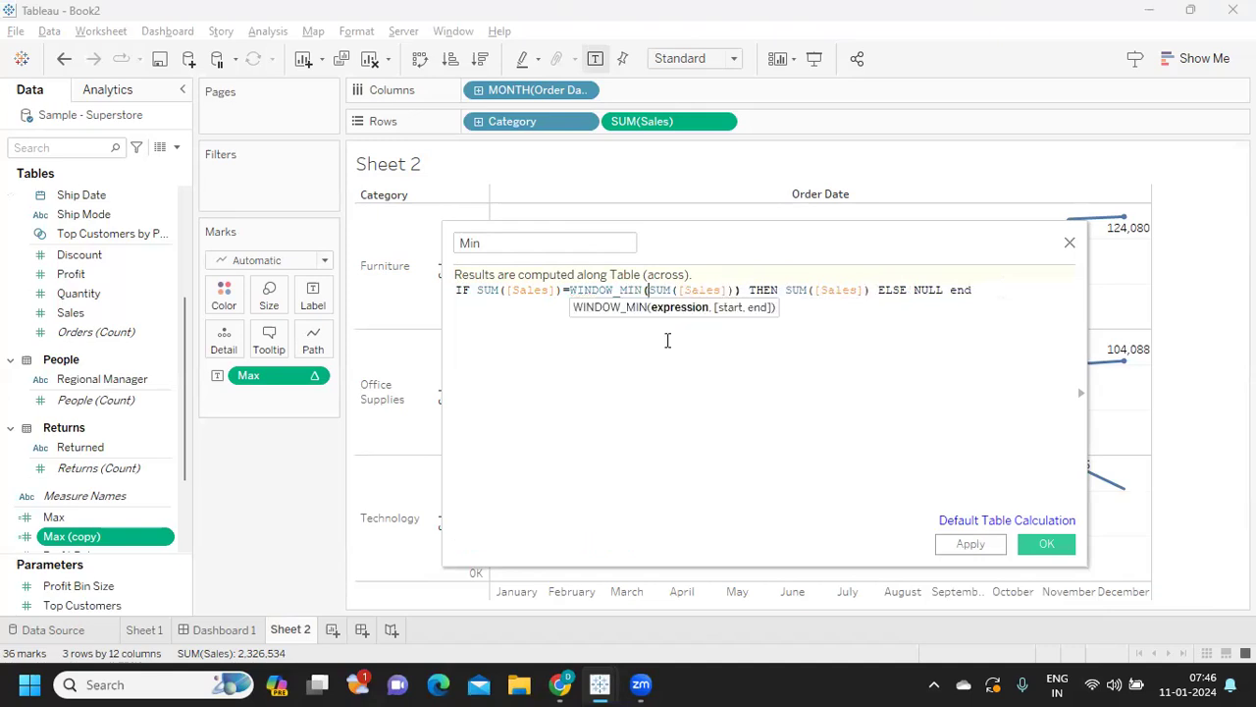
click(971, 544)
click(1043, 546)
Swap the Max labels for Min labels, then remove both Max and Min from the Marks card
drag(85, 536, 312, 294)
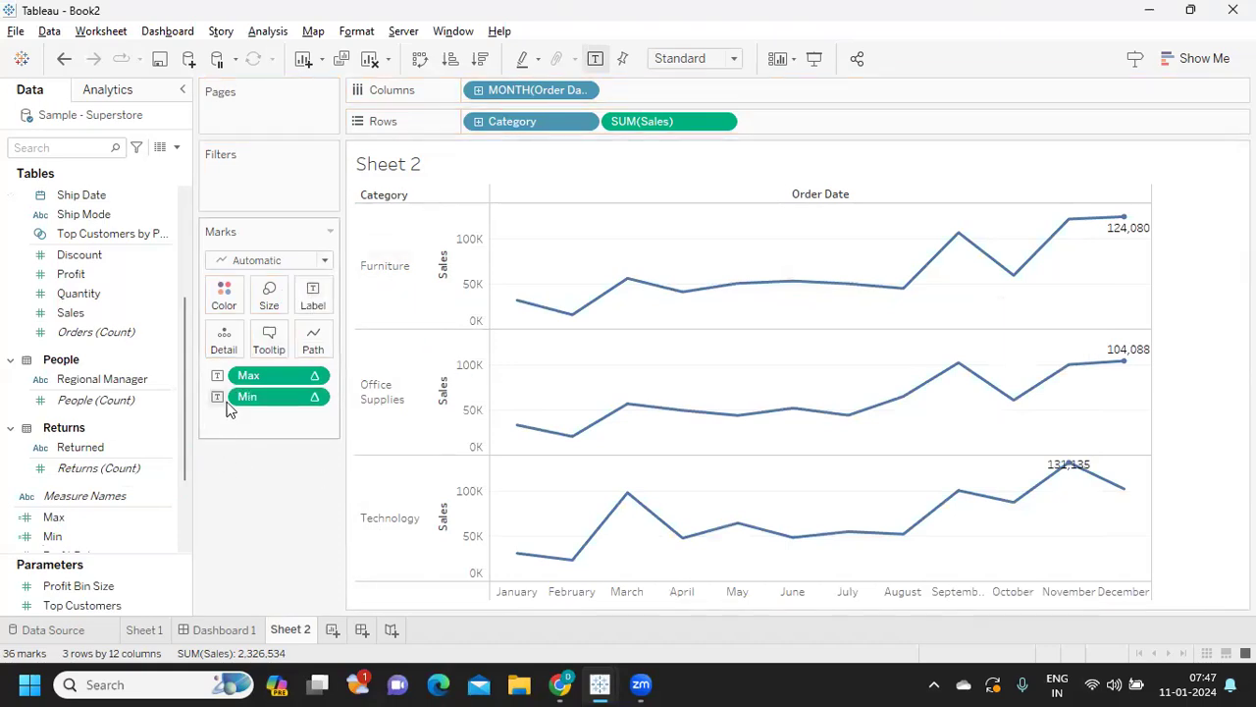
drag(265, 376, 261, 484)
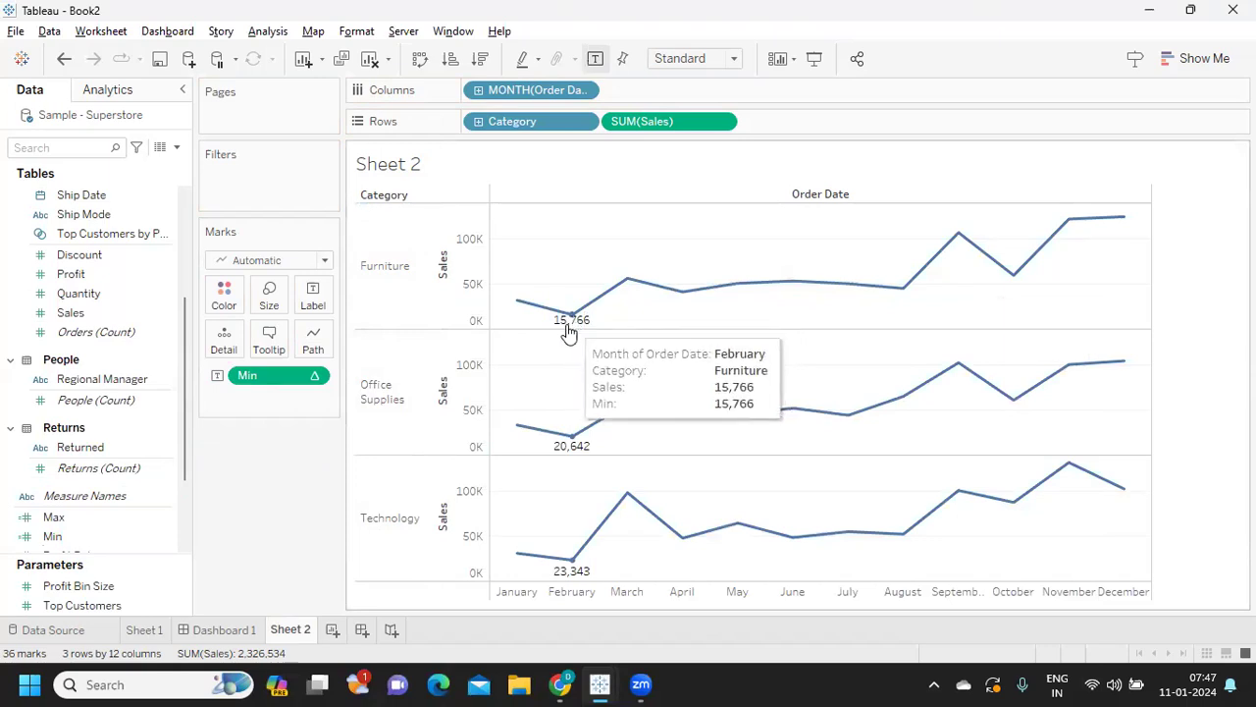
drag(252, 376, 251, 516)
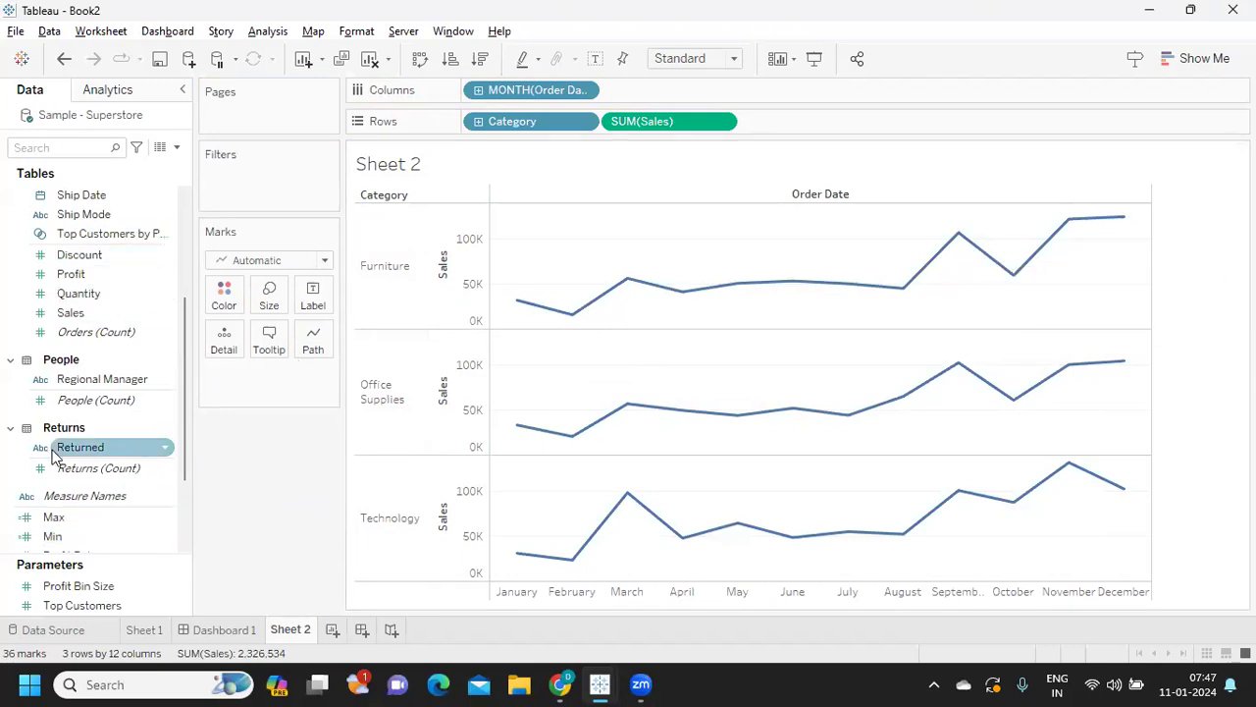
Add Measure Values to Rows and make it a dual axis with SUM(Sales)
click(62, 154)
text(me)
click(59, 349)
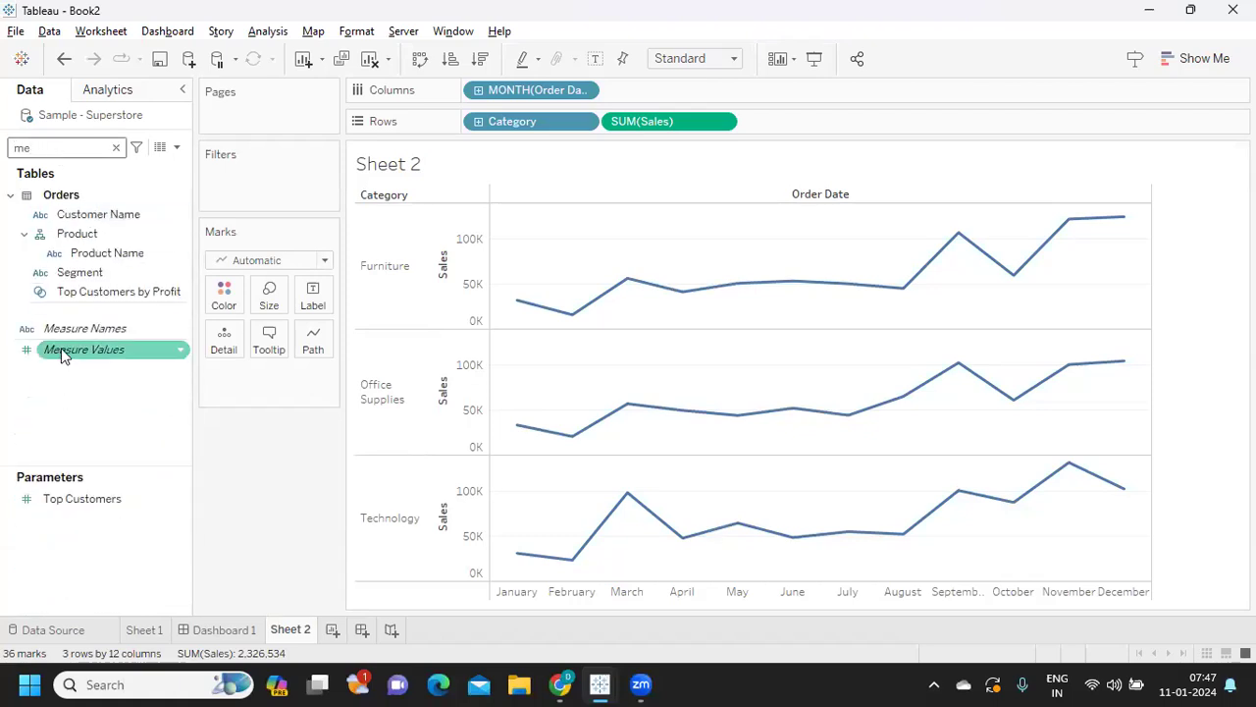
drag(61, 356, 782, 131)
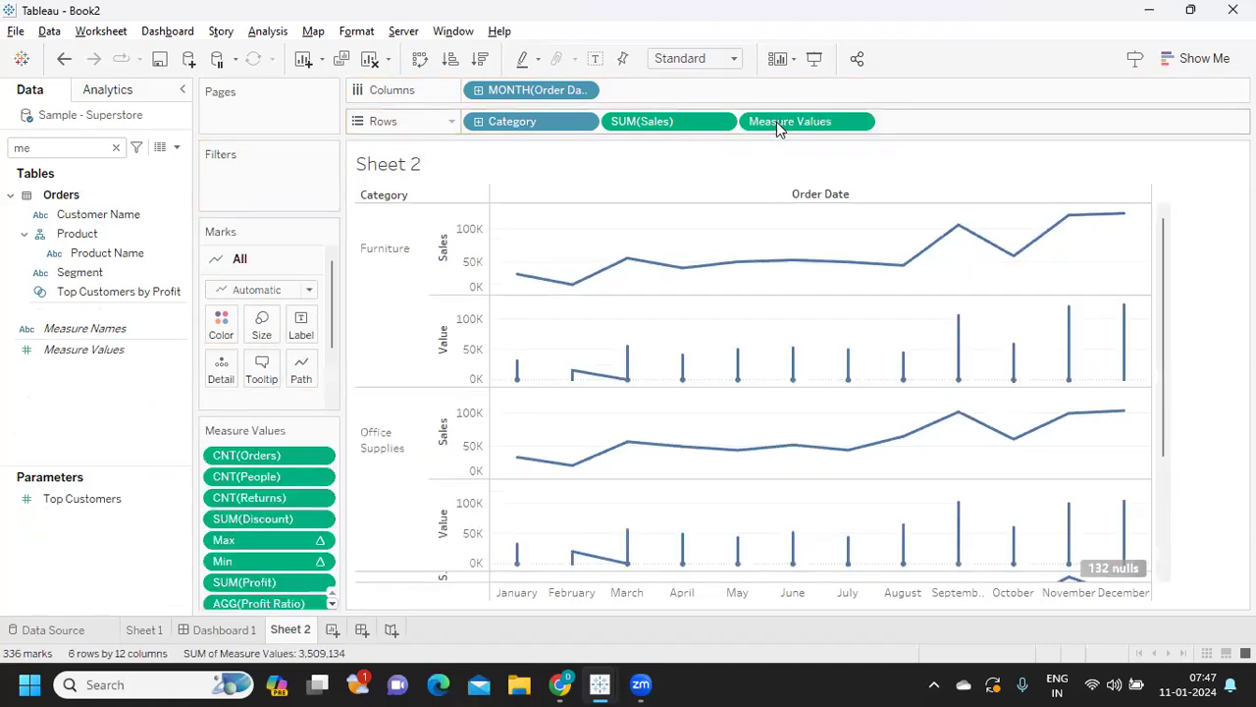
click(858, 121)
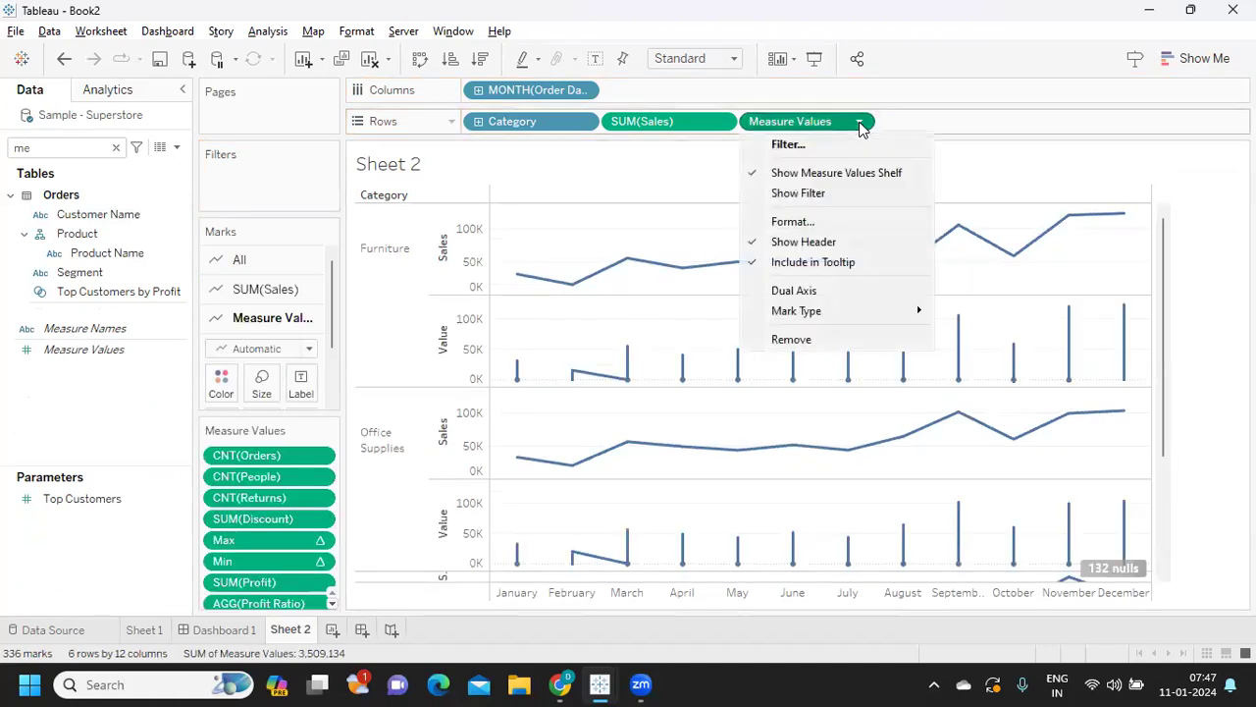
click(800, 291)
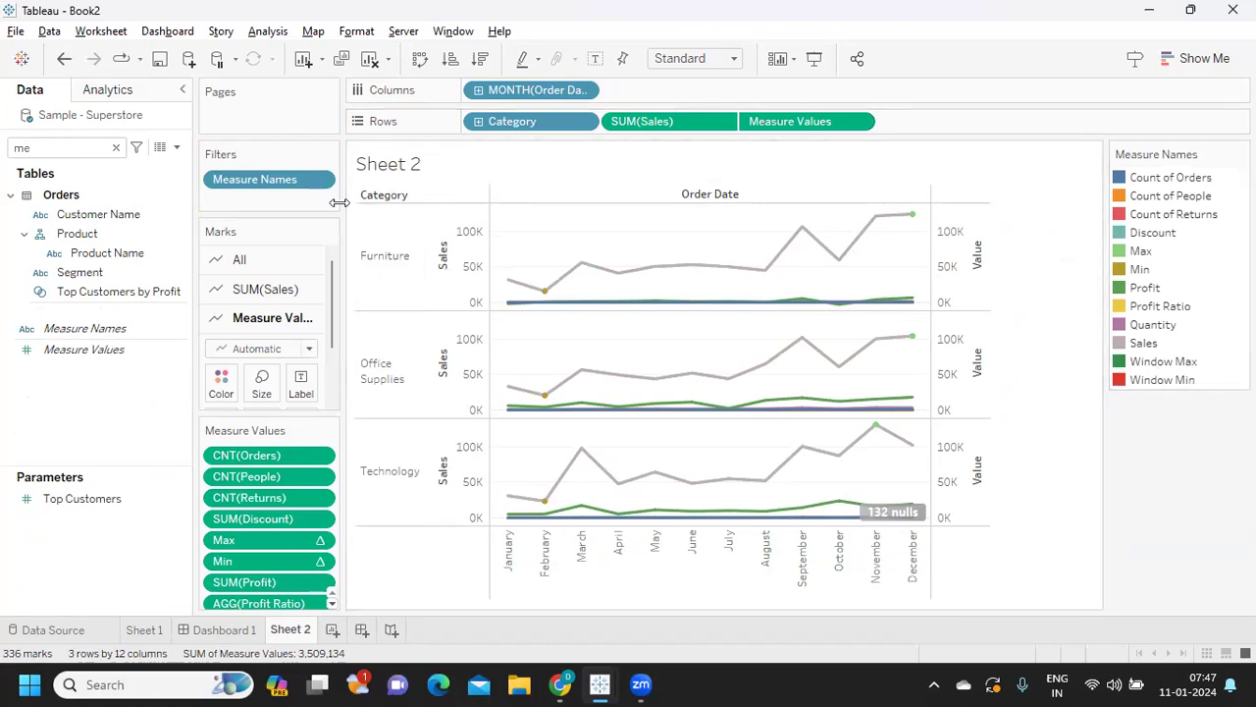
Filter Measure Names to keep only Max and Min
click(320, 181)
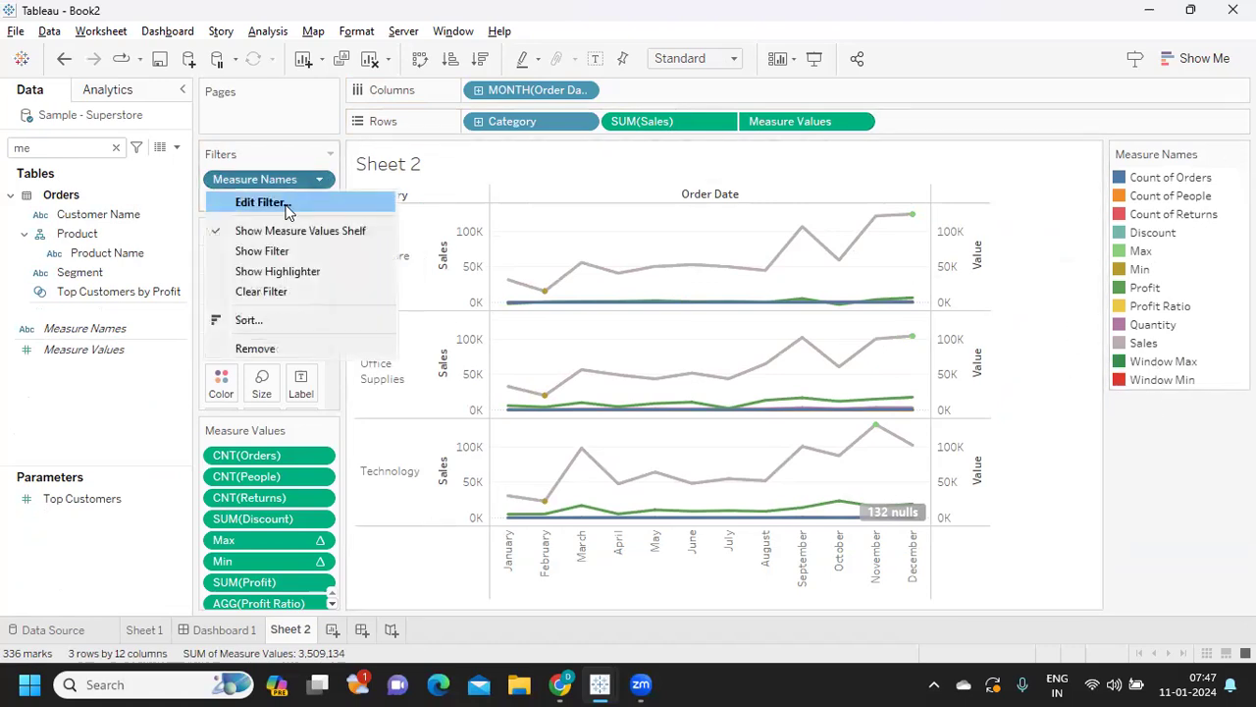
click(257, 205)
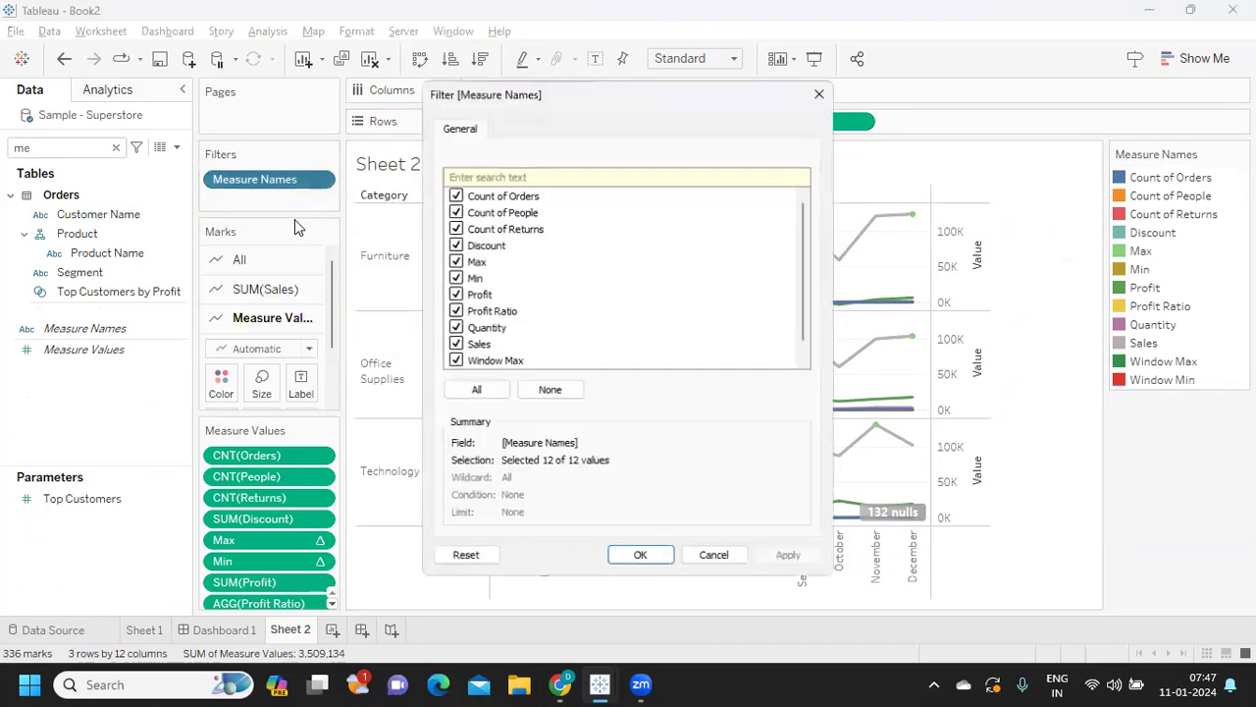
click(549, 390)
click(455, 261)
click(455, 278)
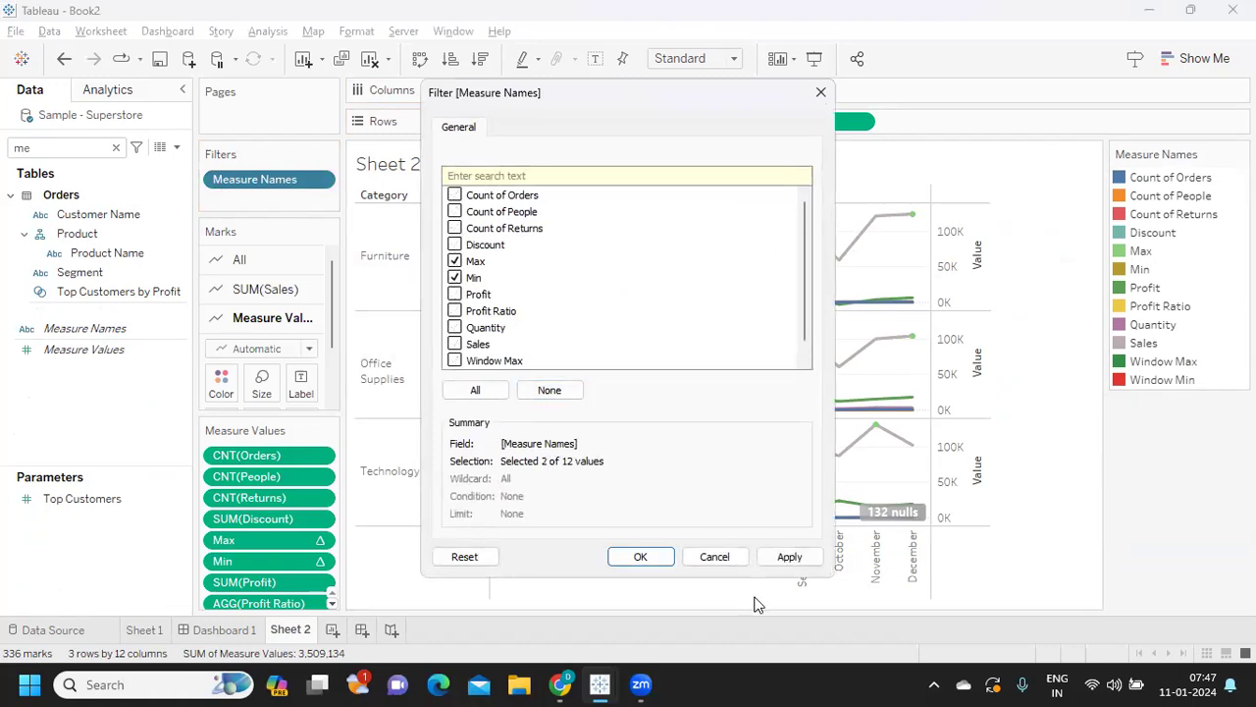
click(795, 556)
click(640, 556)
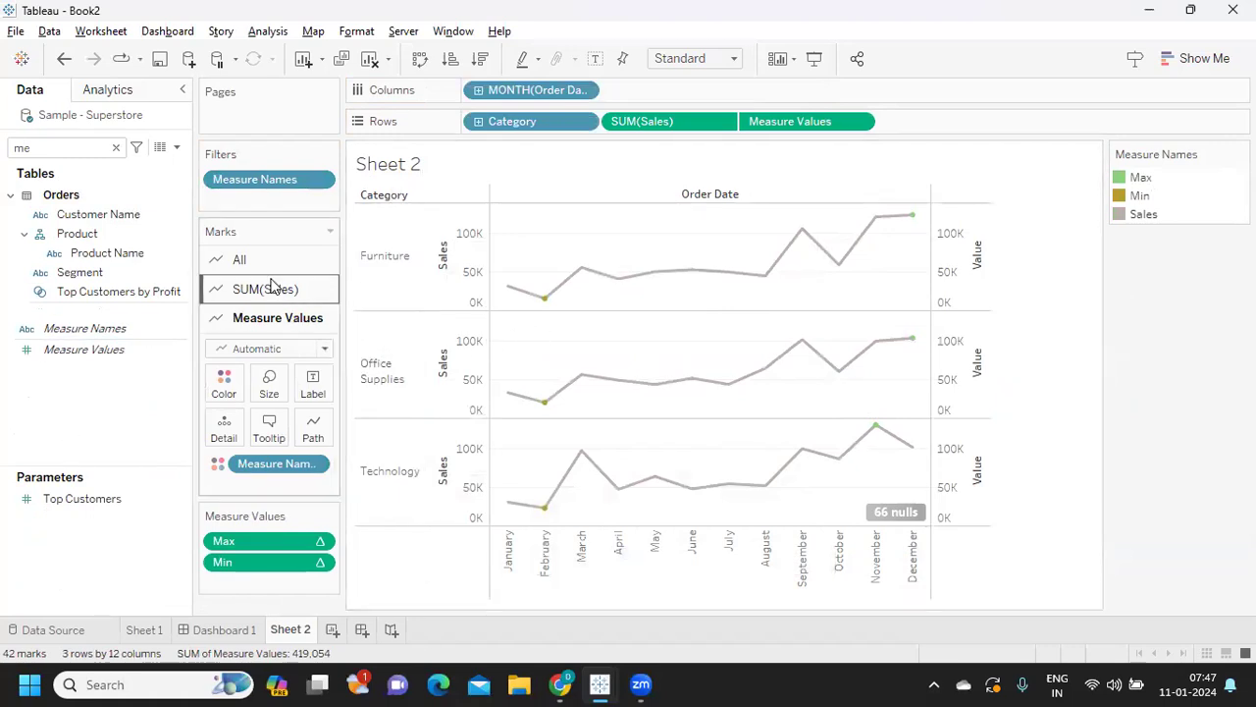
Draw the Max and Min marks as small circles
click(324, 351)
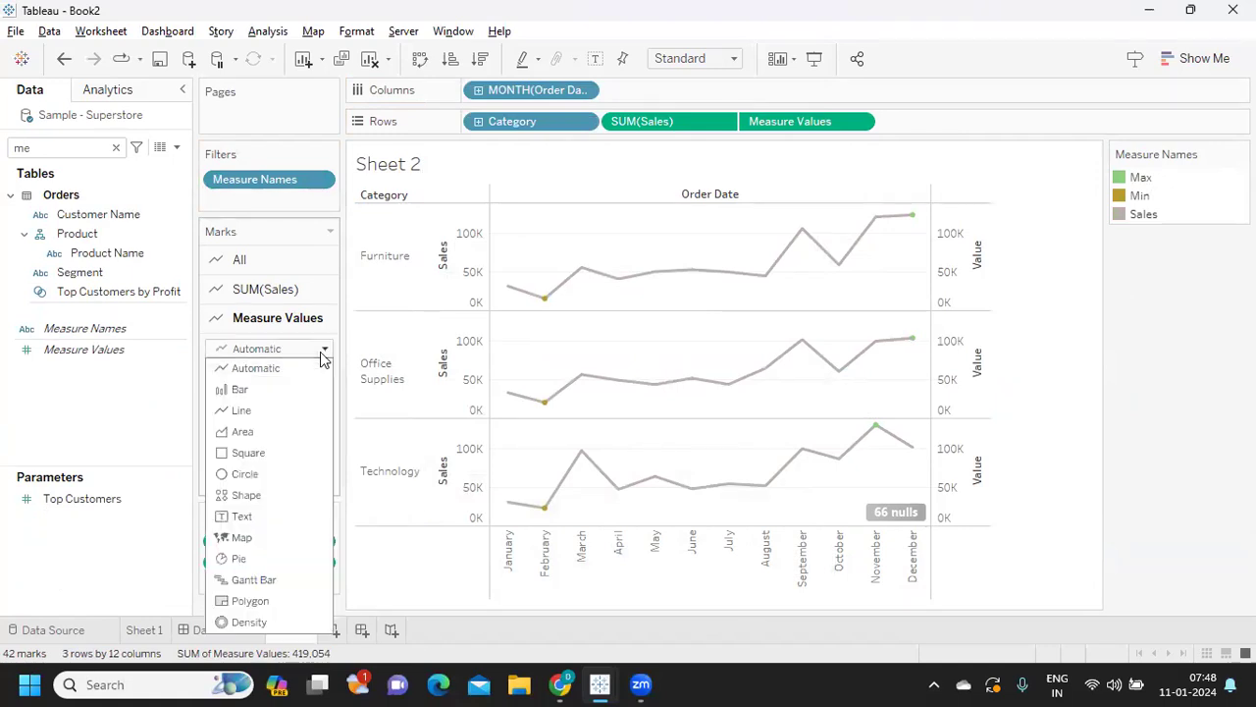
click(241, 474)
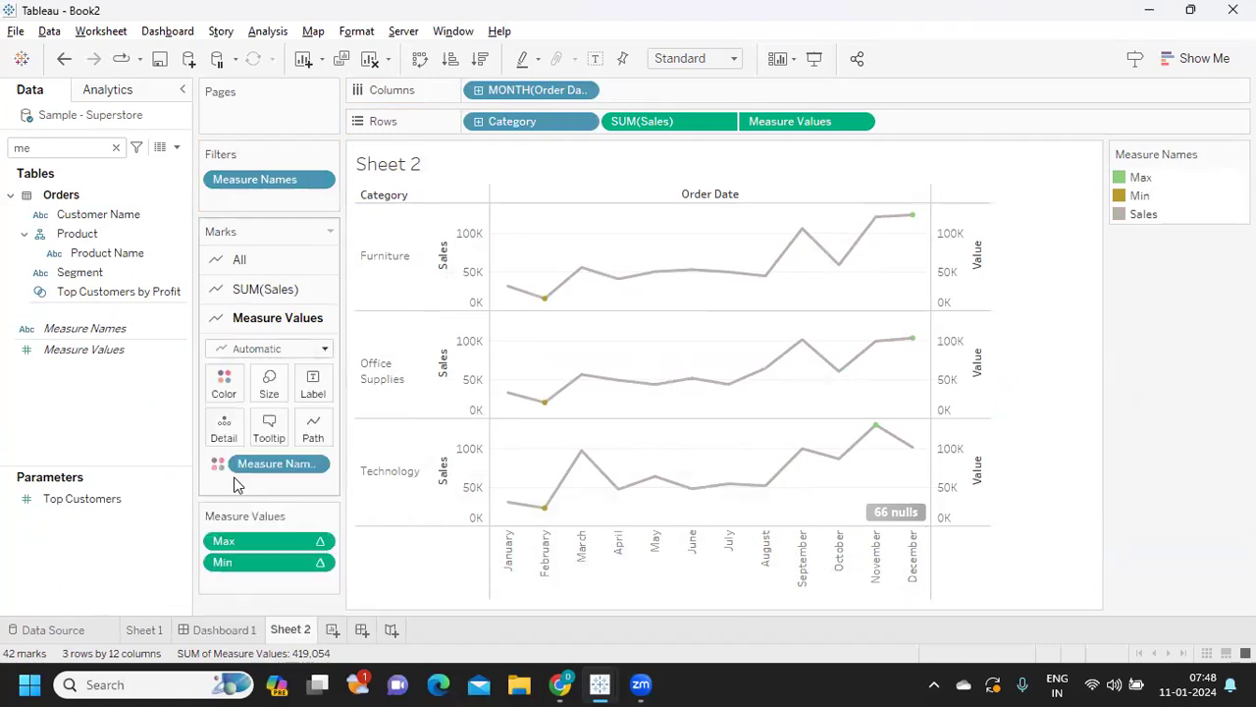
click(268, 385)
drag(299, 435, 290, 431)
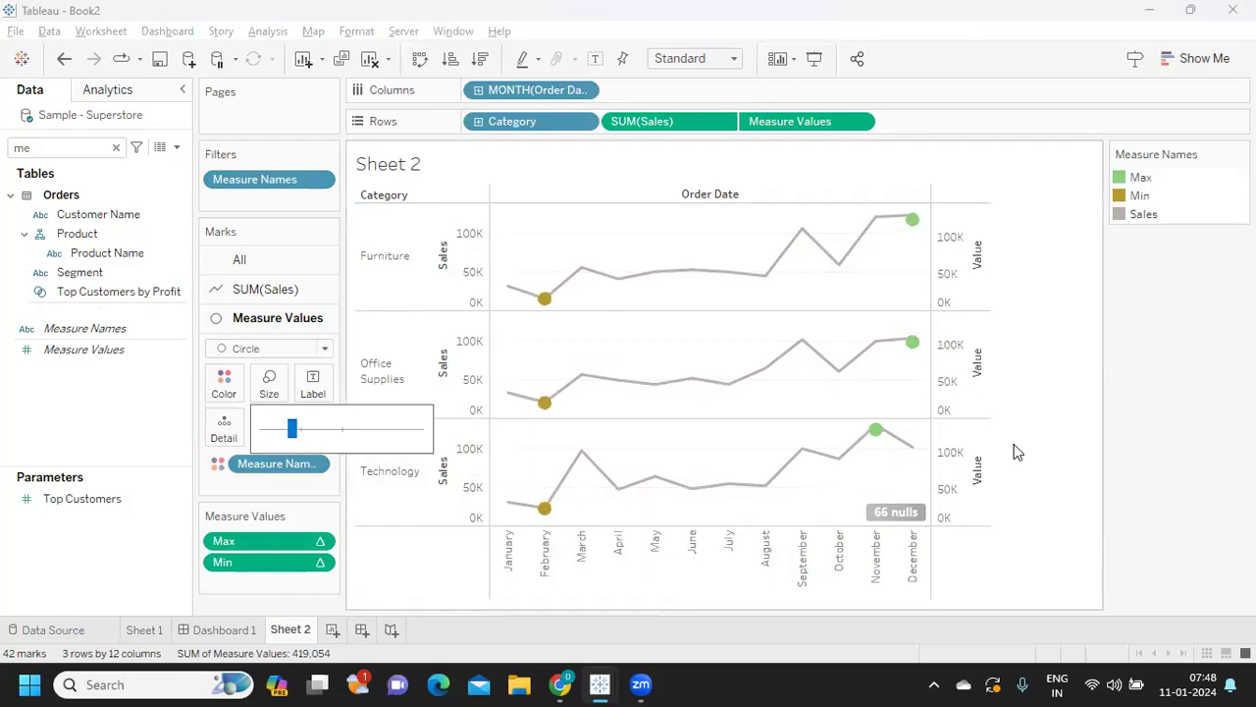
click(1189, 168)
Hide the colour legend's title and synchronize the Value axis with Sales
click(1241, 154)
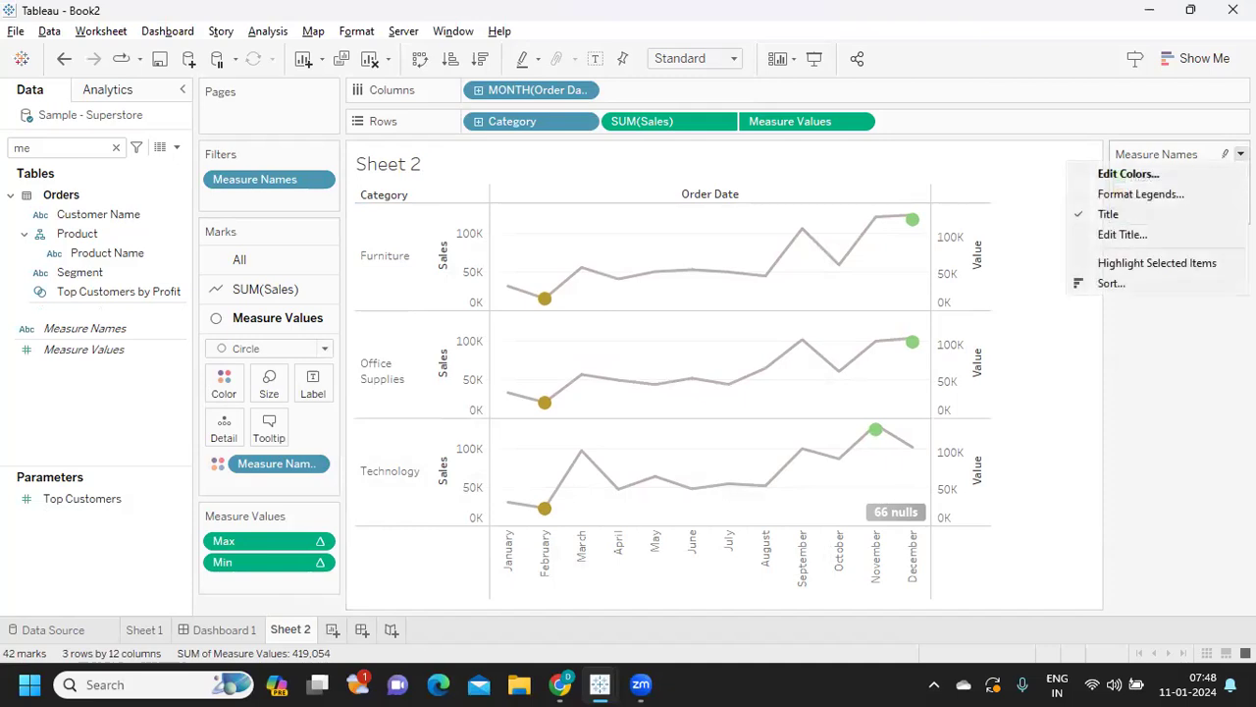
click(1143, 213)
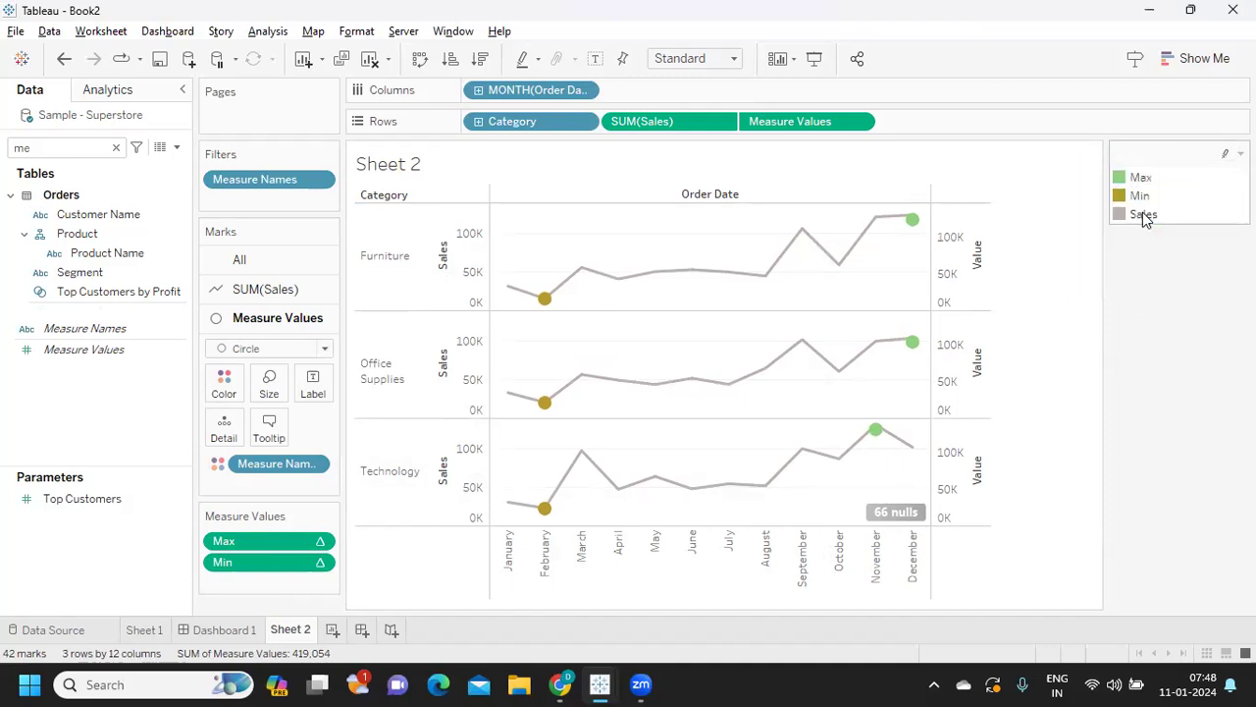
click(1240, 154)
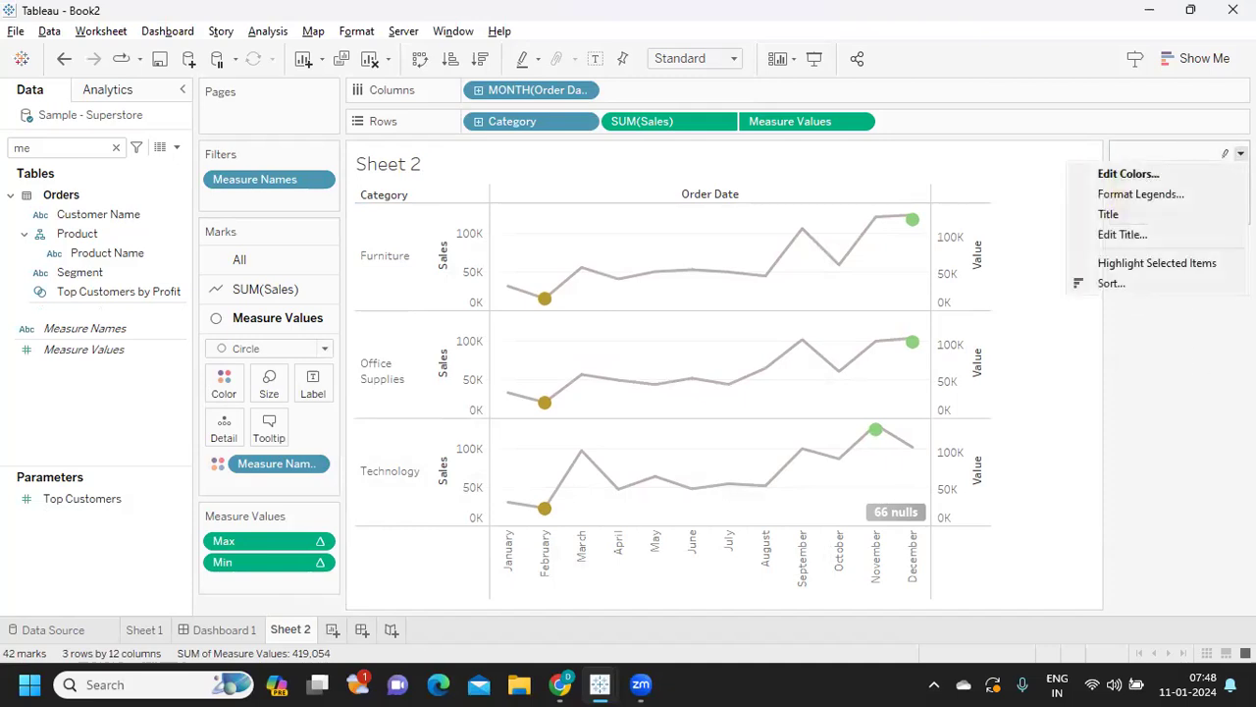
click(1181, 379)
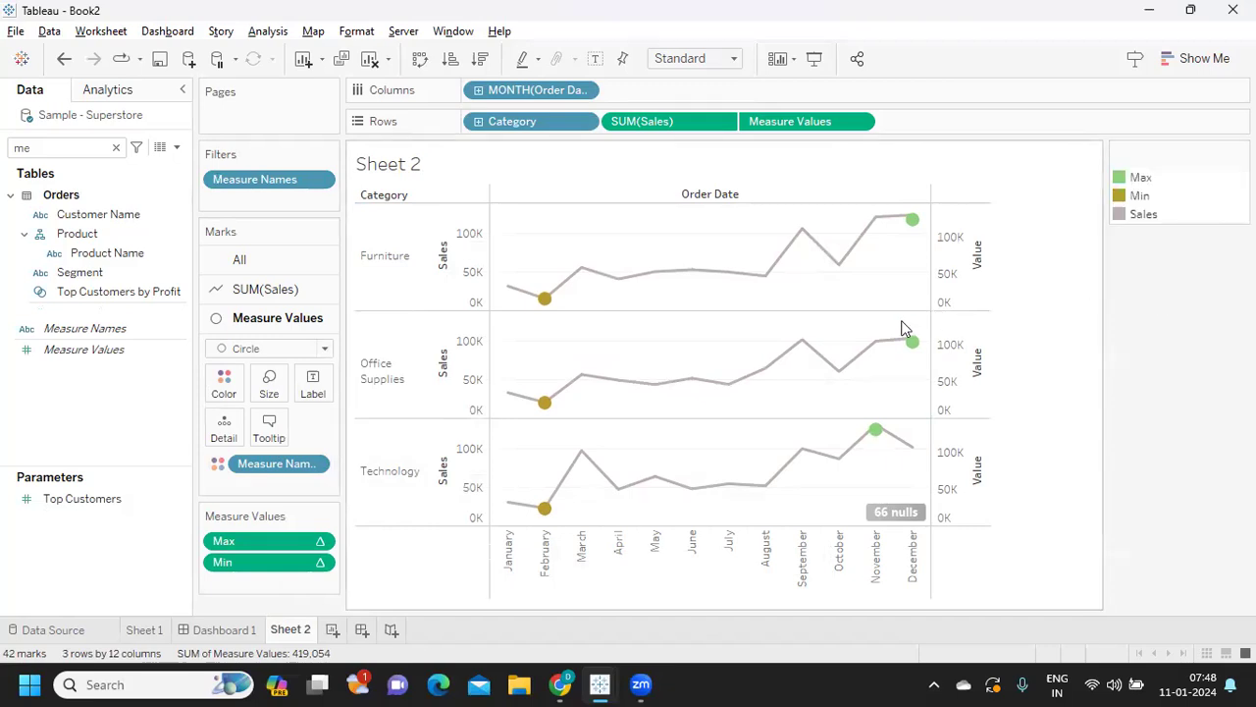
right_click(947, 365)
click(1012, 479)
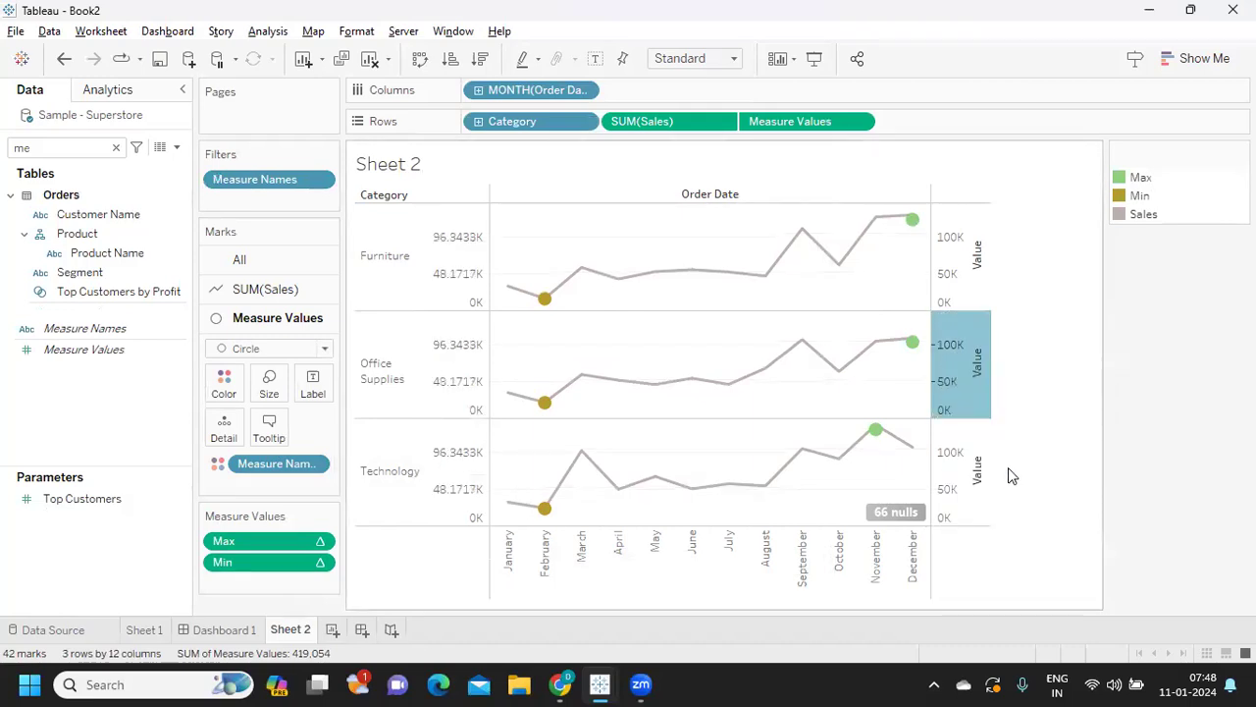
Colour Max red and Min blue in the measure colour editor
click(222, 385)
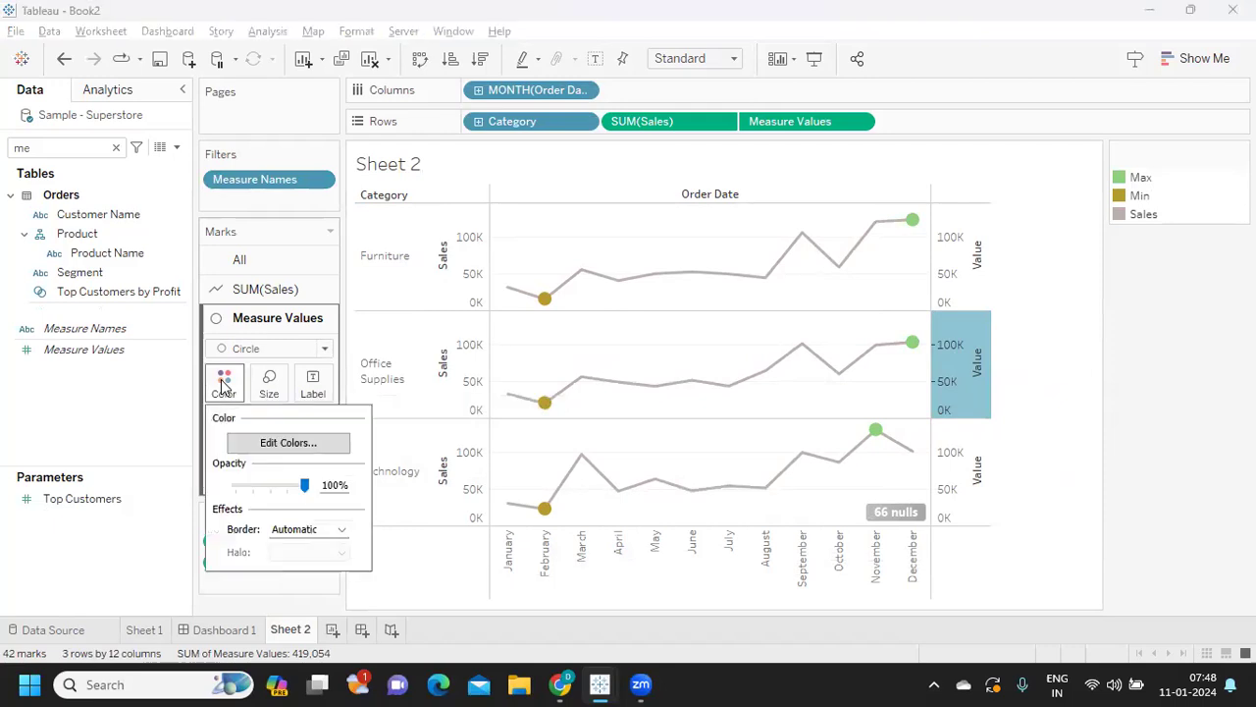
click(307, 448)
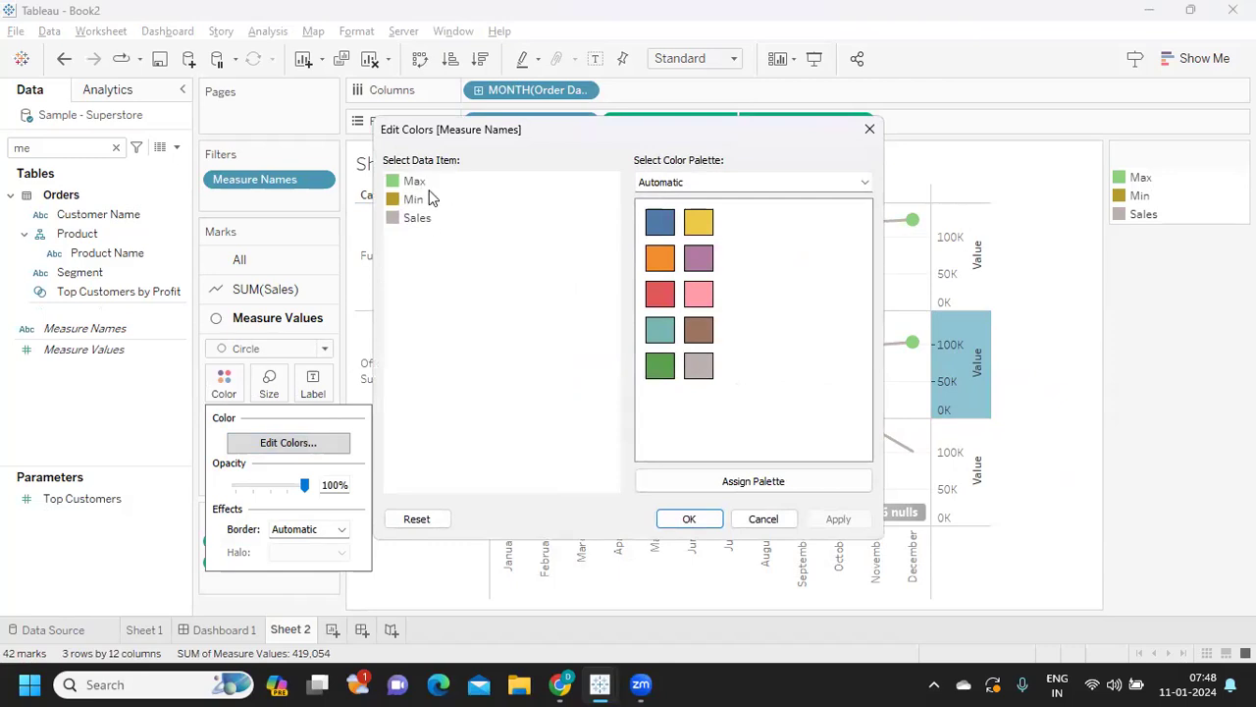
click(415, 185)
click(659, 295)
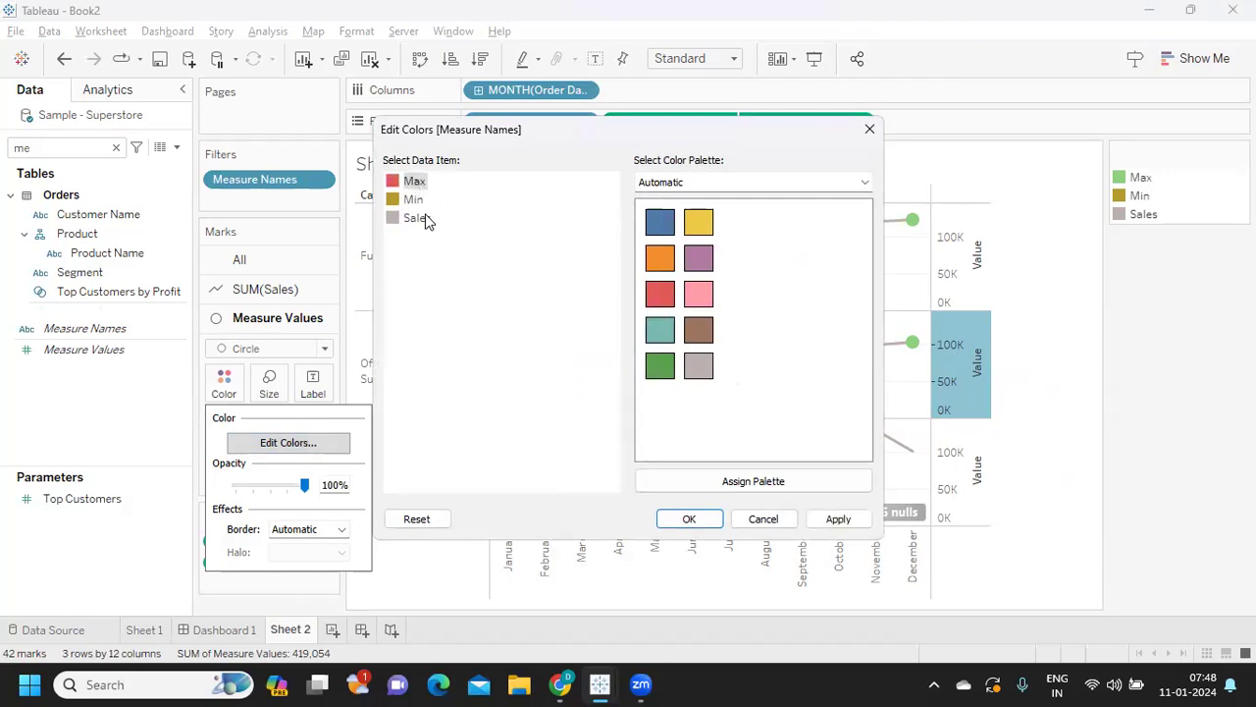
click(413, 200)
click(659, 222)
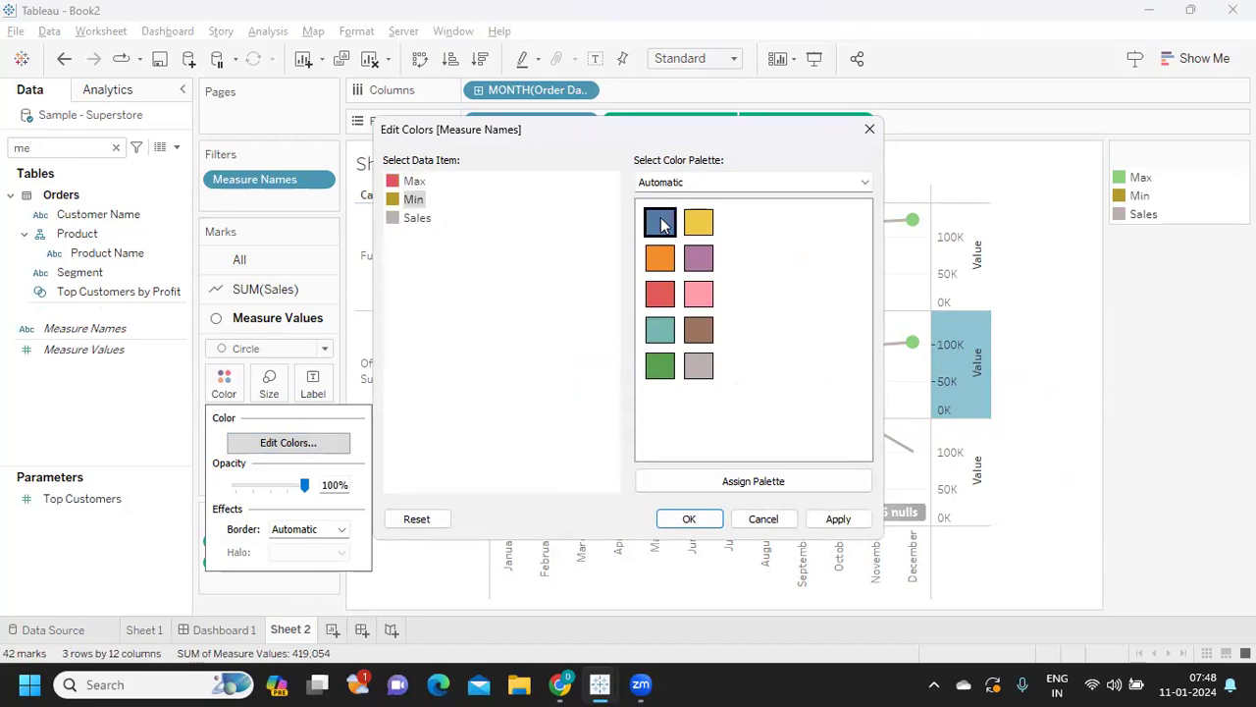
click(417, 218)
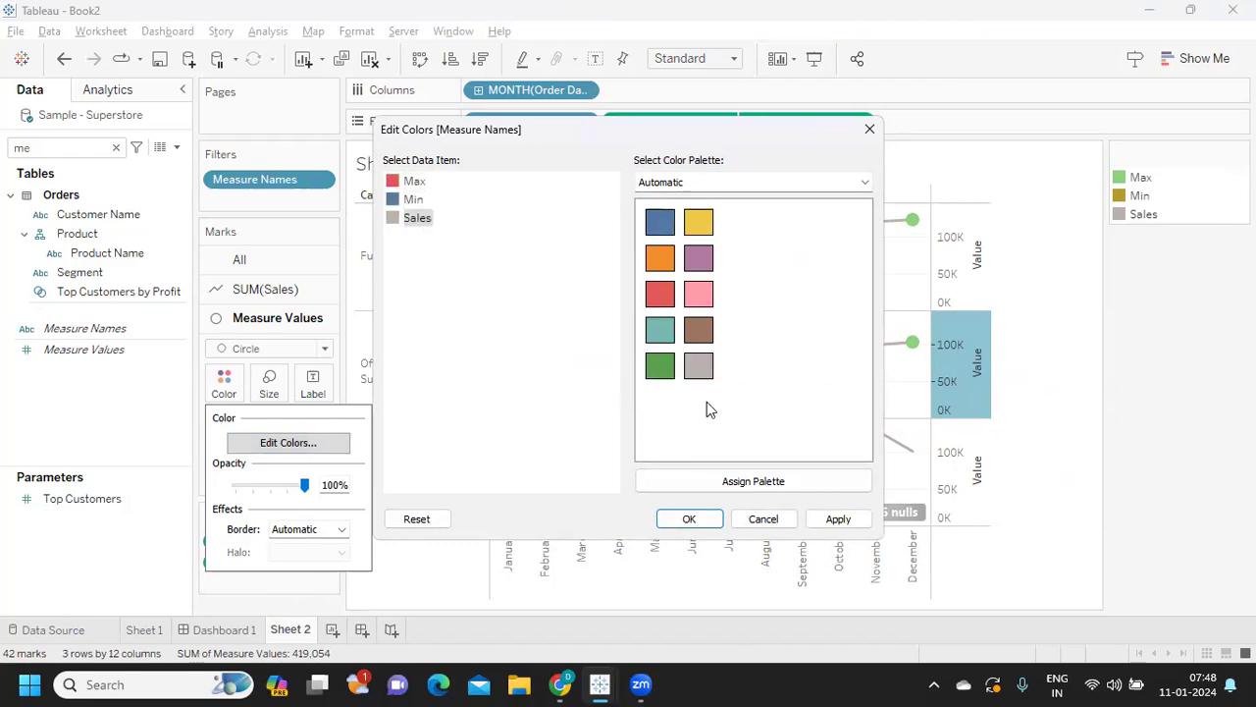
click(840, 519)
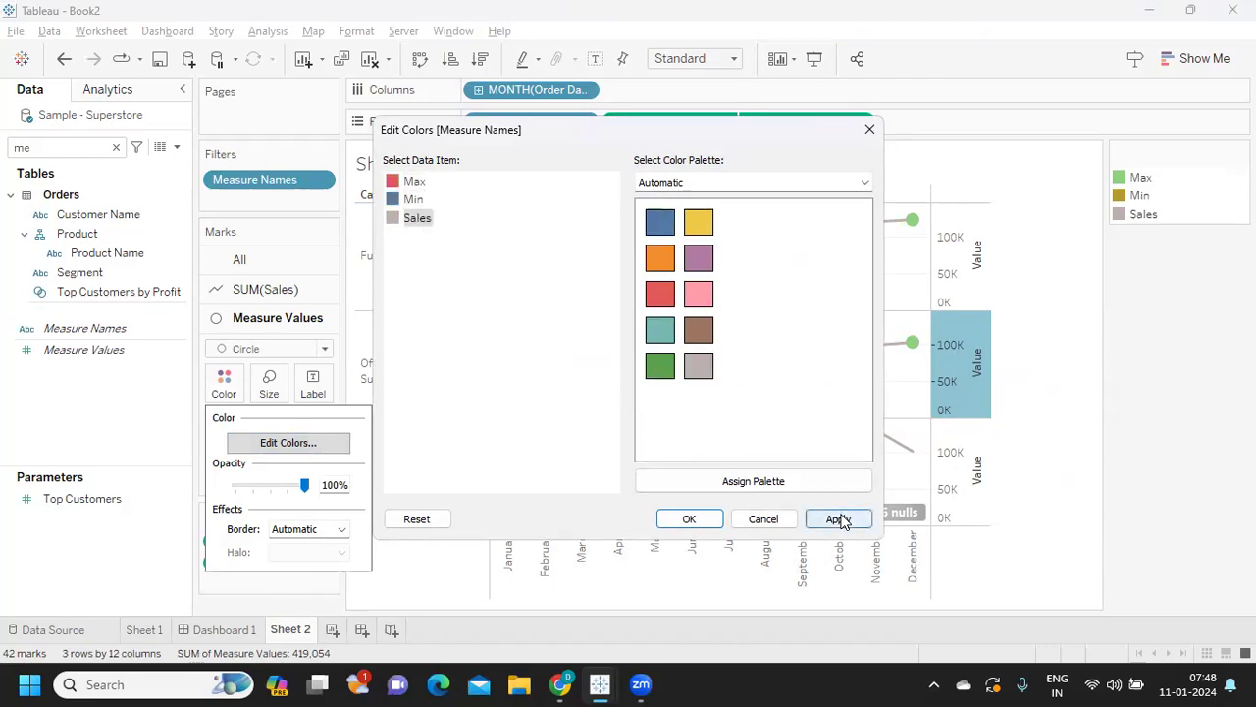
click(687, 520)
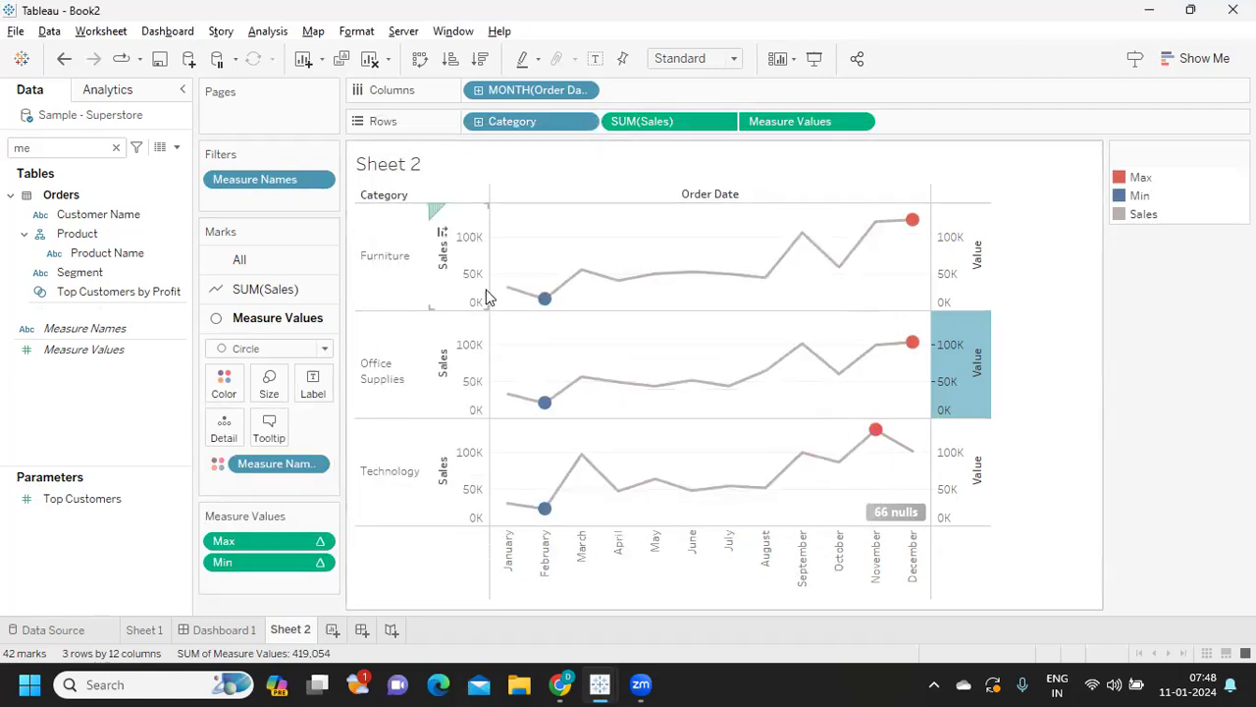
mouse_move(544, 299)
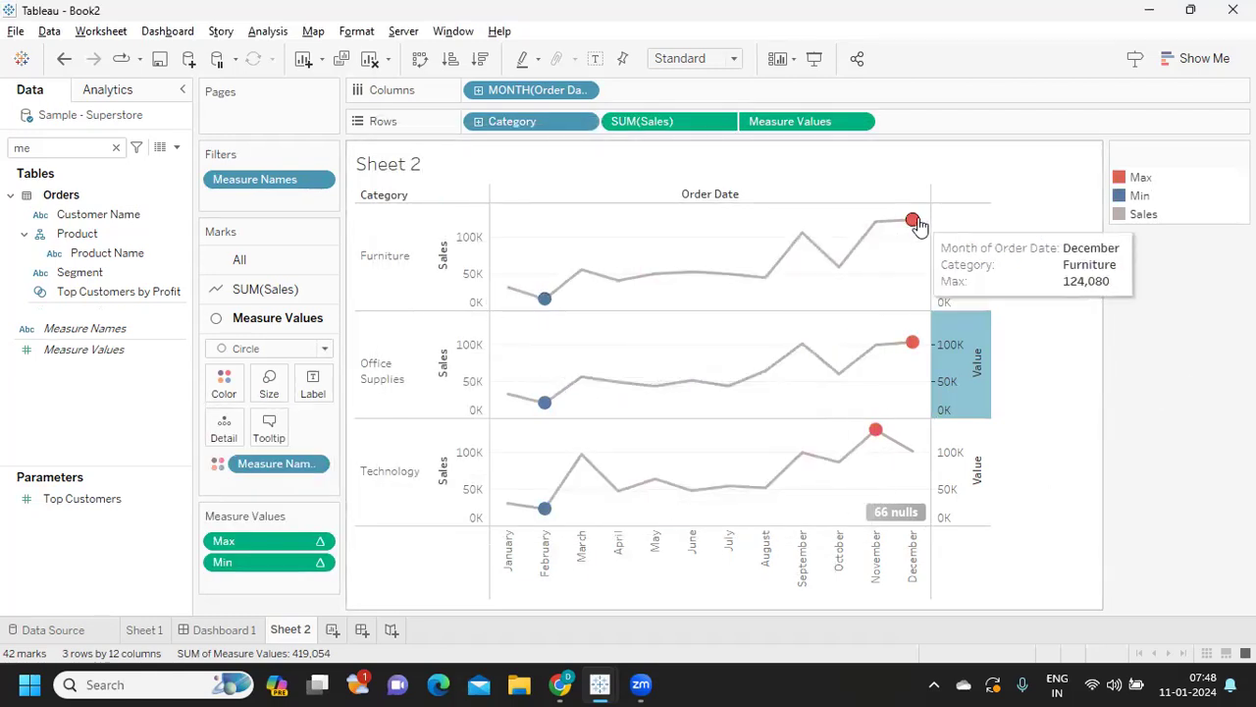
mouse_move(904, 232)
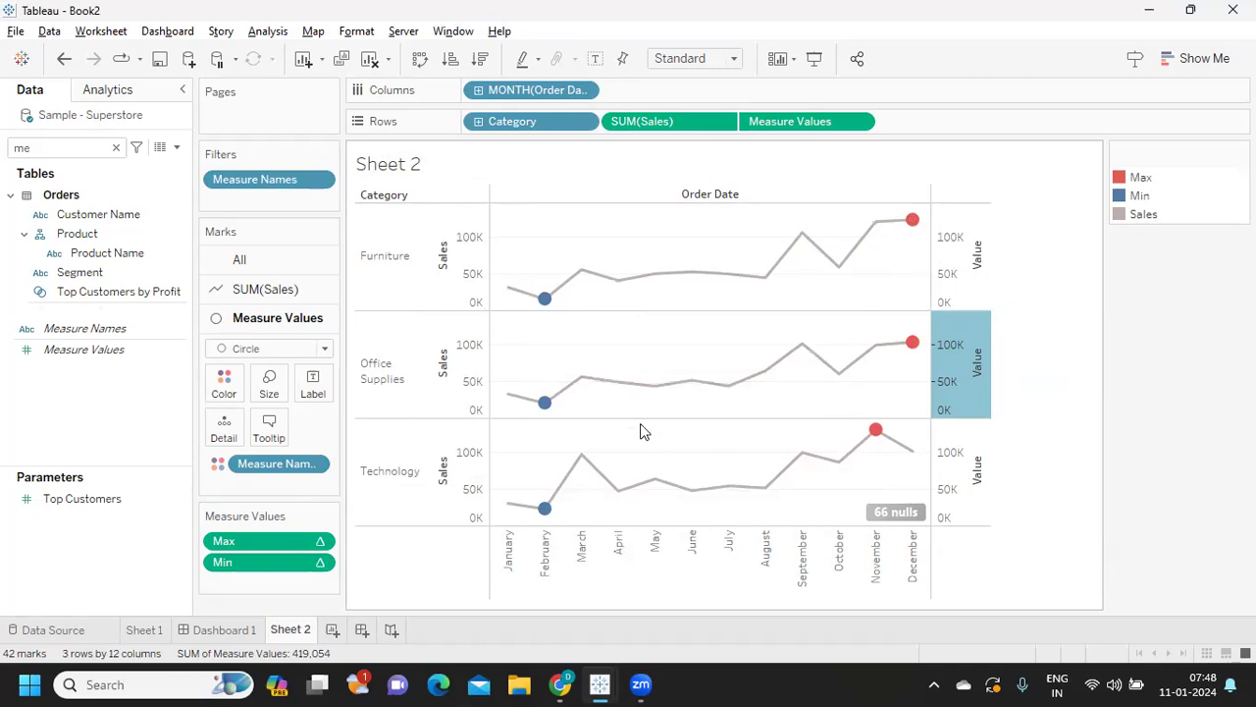